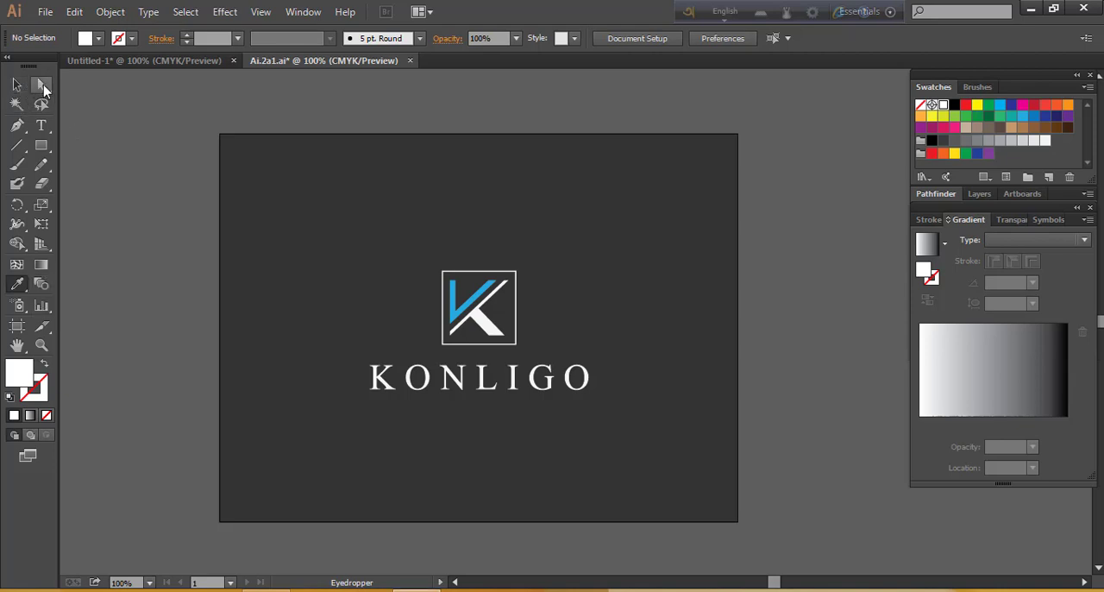
Recolour the monogram's blue V-shaped stroke yellow and its white K leg with the long diagonal red
drag(43, 87, 151, 87)
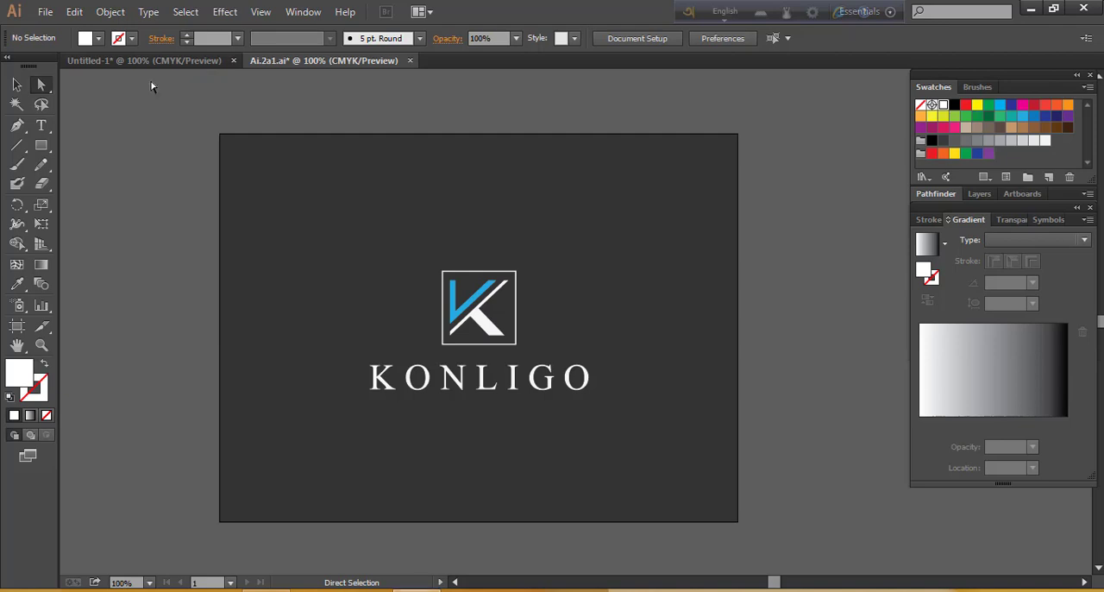
click(458, 323)
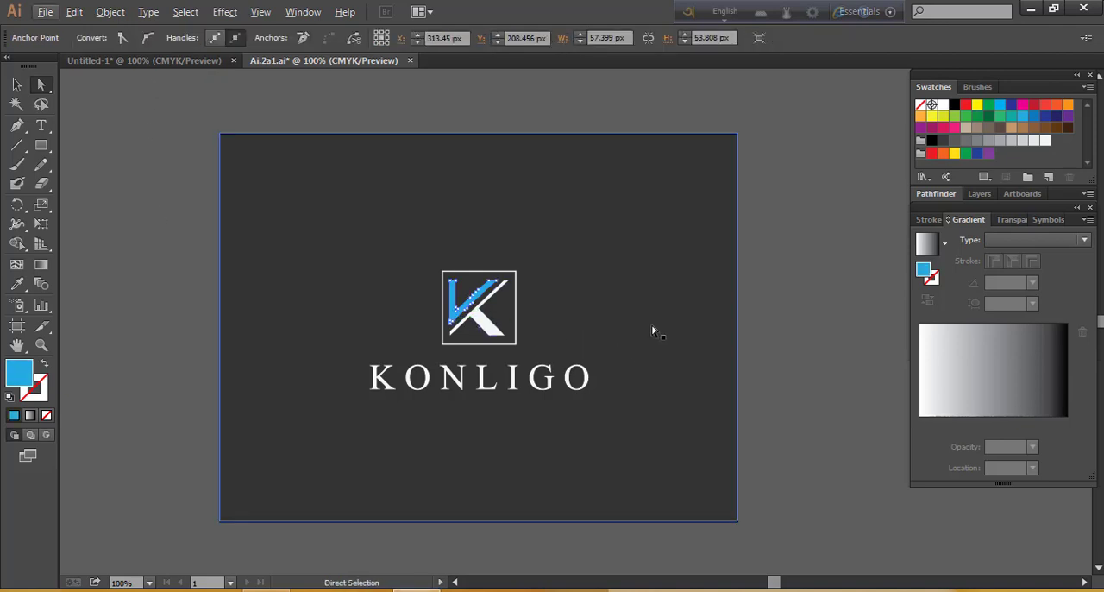
scroll(653, 331, up, 1)
scroll(435, 322, up, 3)
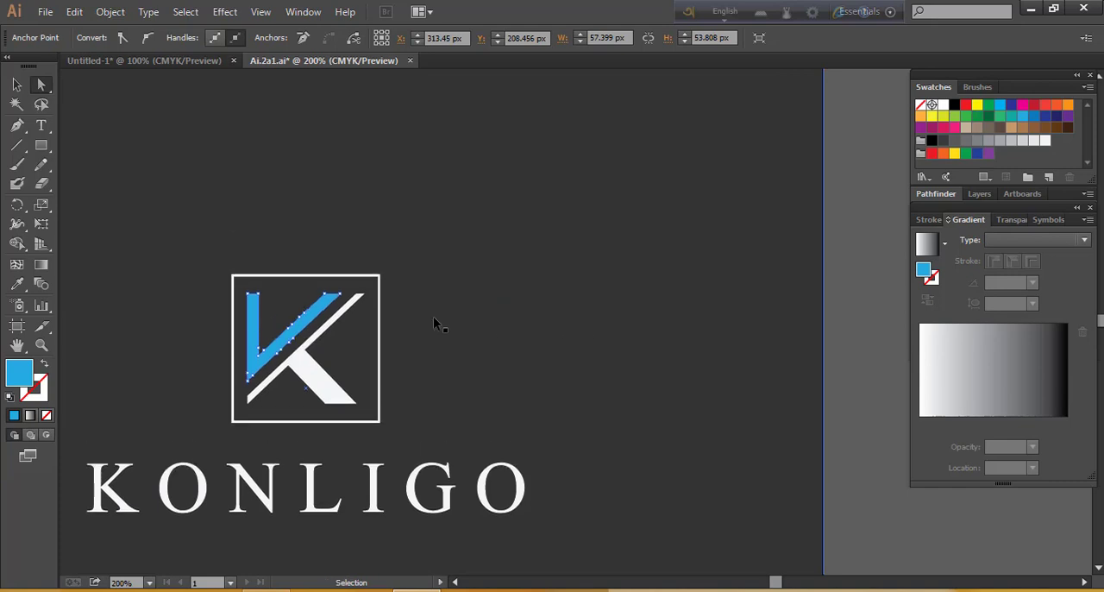
scroll(434, 319, left, 6)
scroll(457, 323, left, 5)
scroll(603, 321, down, 5)
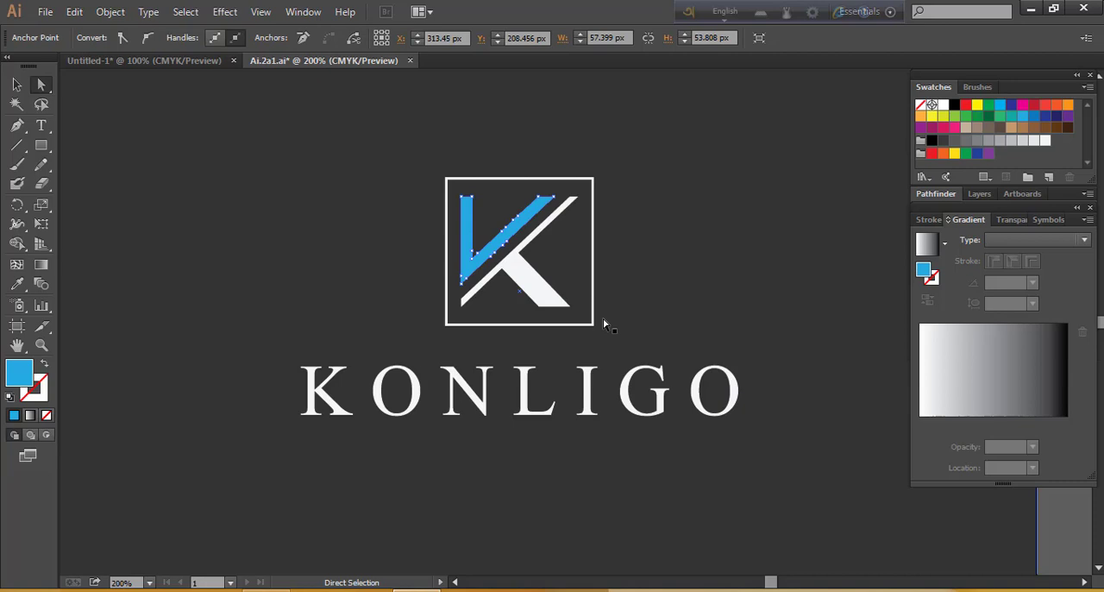
click(478, 259)
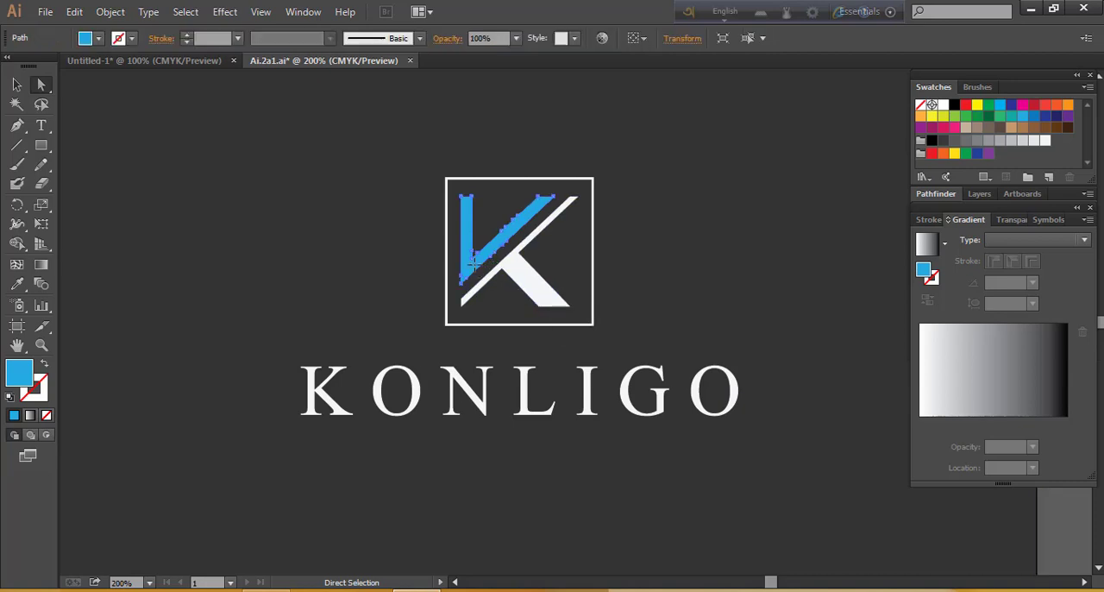
click(978, 105)
click(544, 292)
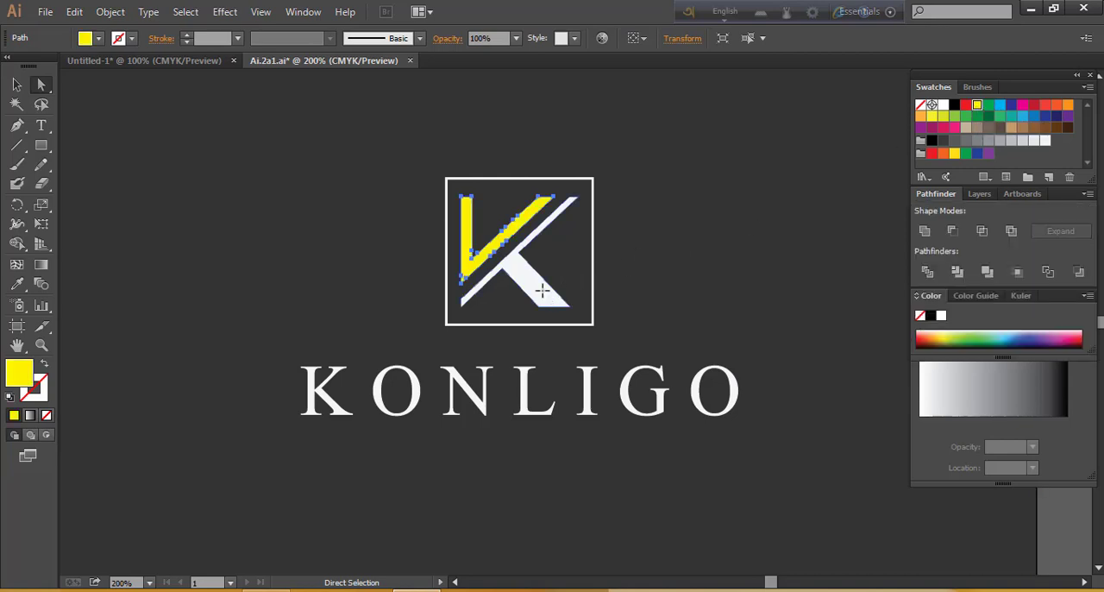
click(965, 106)
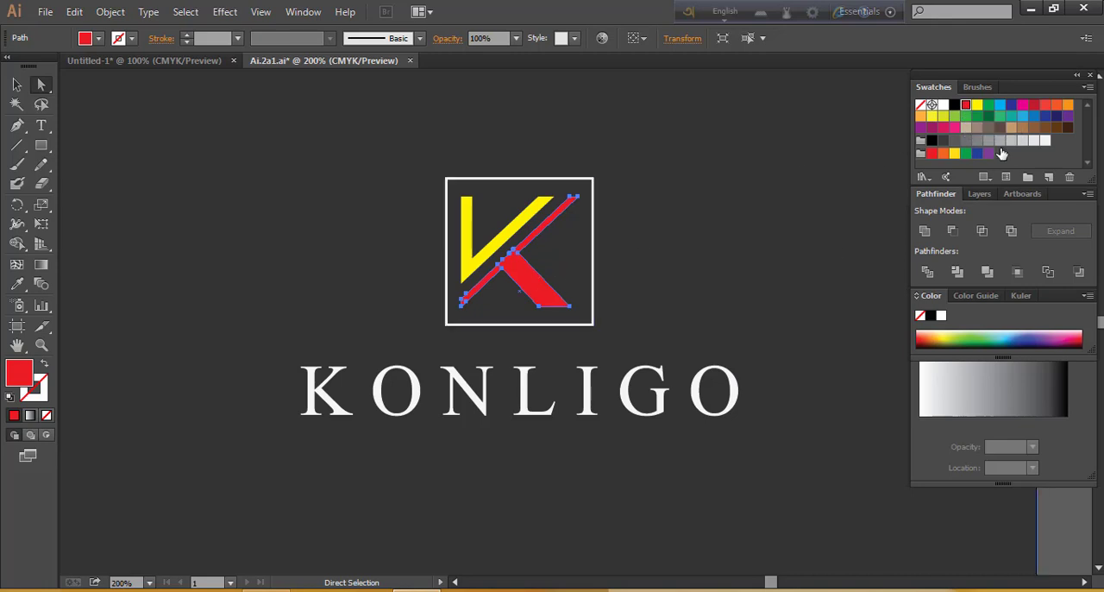
Try orange on the letter I of KONLIGO, and settle on the light blue swatch
click(588, 397)
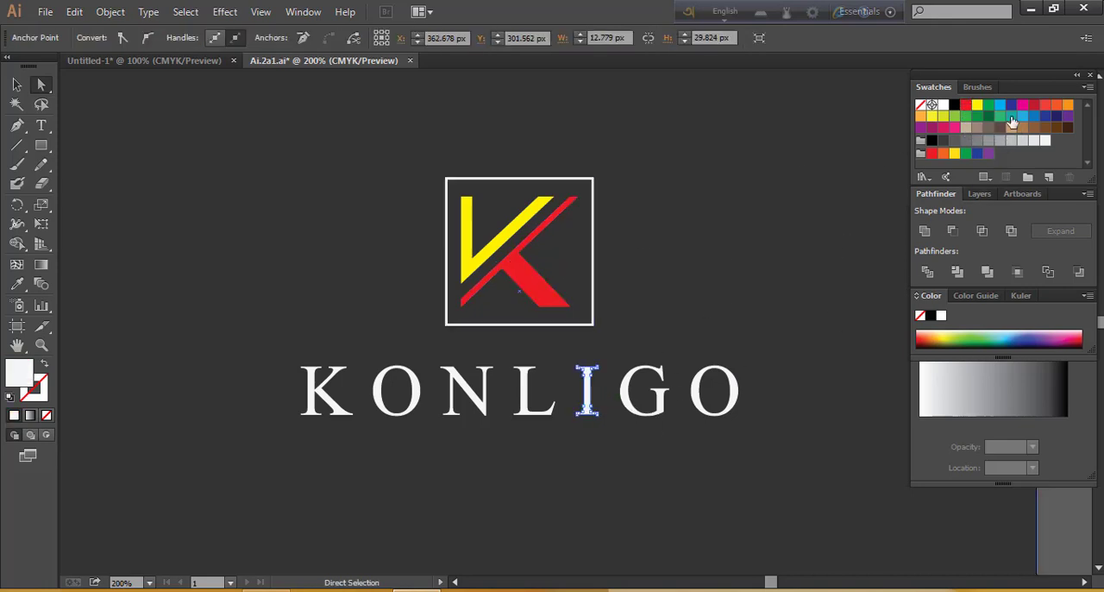
click(1068, 106)
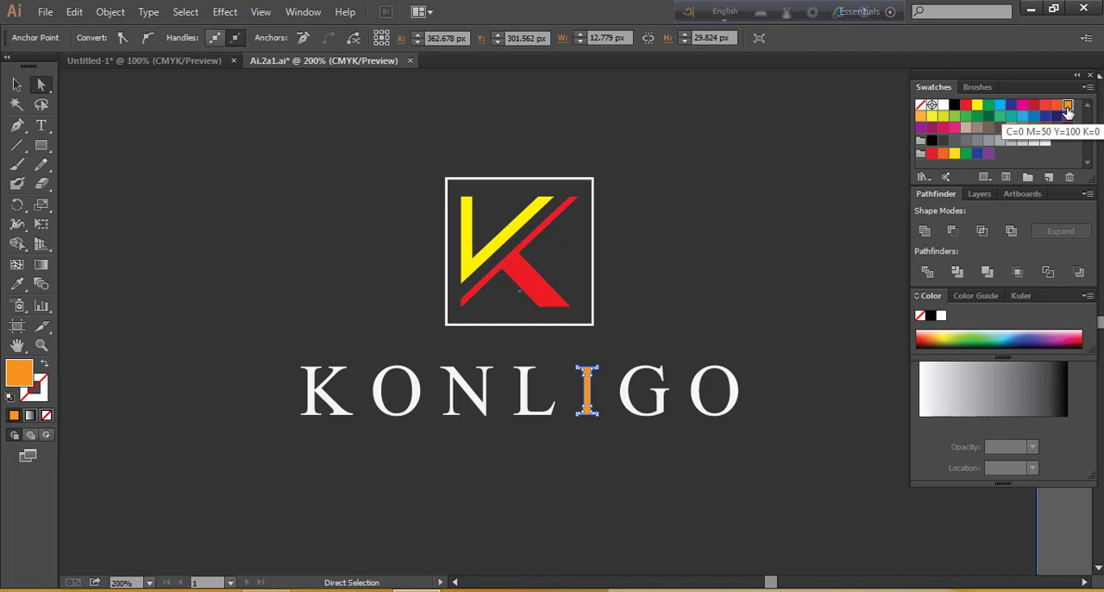
click(1021, 117)
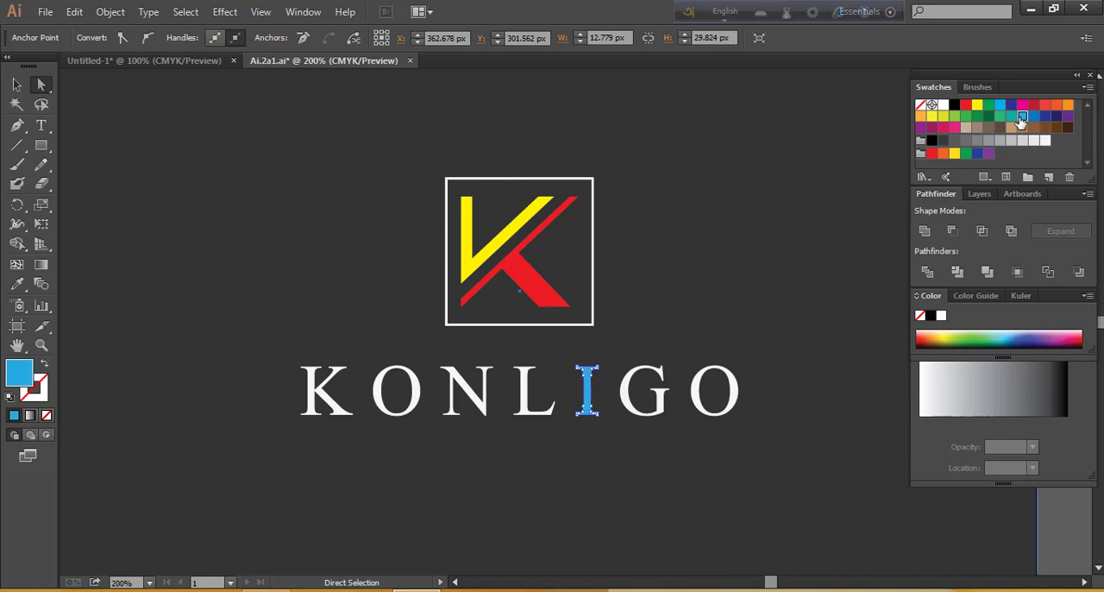
Recolour the letter N light blue and magenta, and sample the dark background colour onto it with the Eyedropper
click(488, 390)
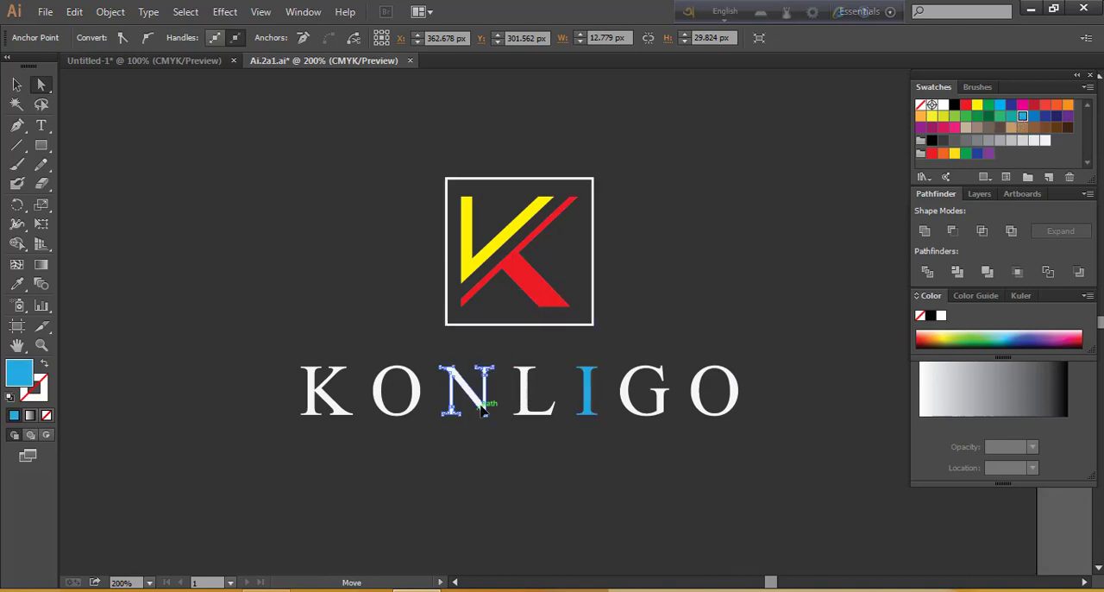
click(1024, 118)
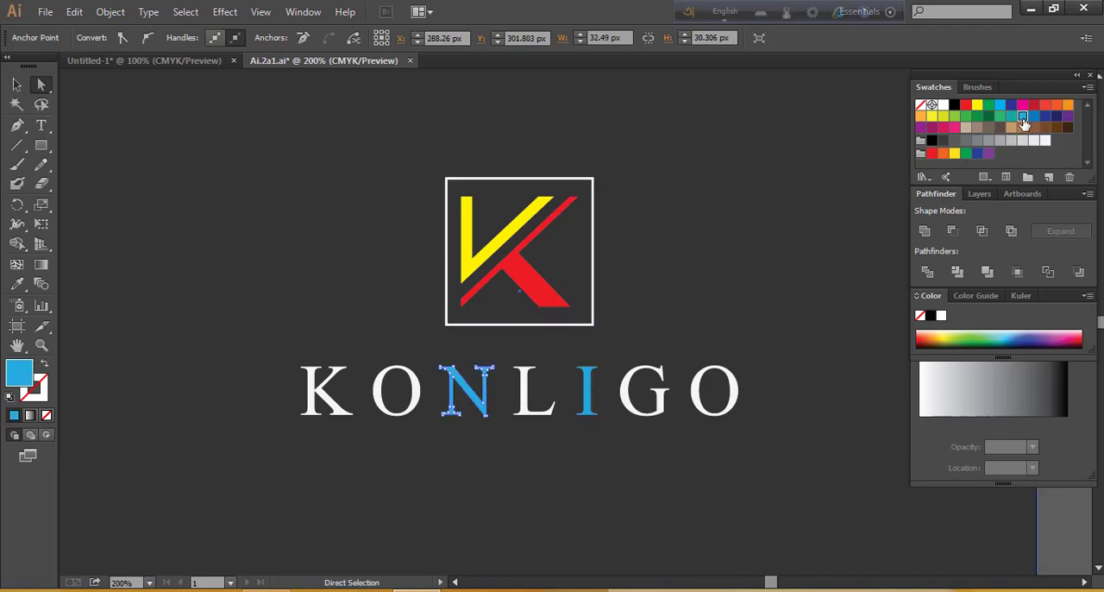
click(1023, 106)
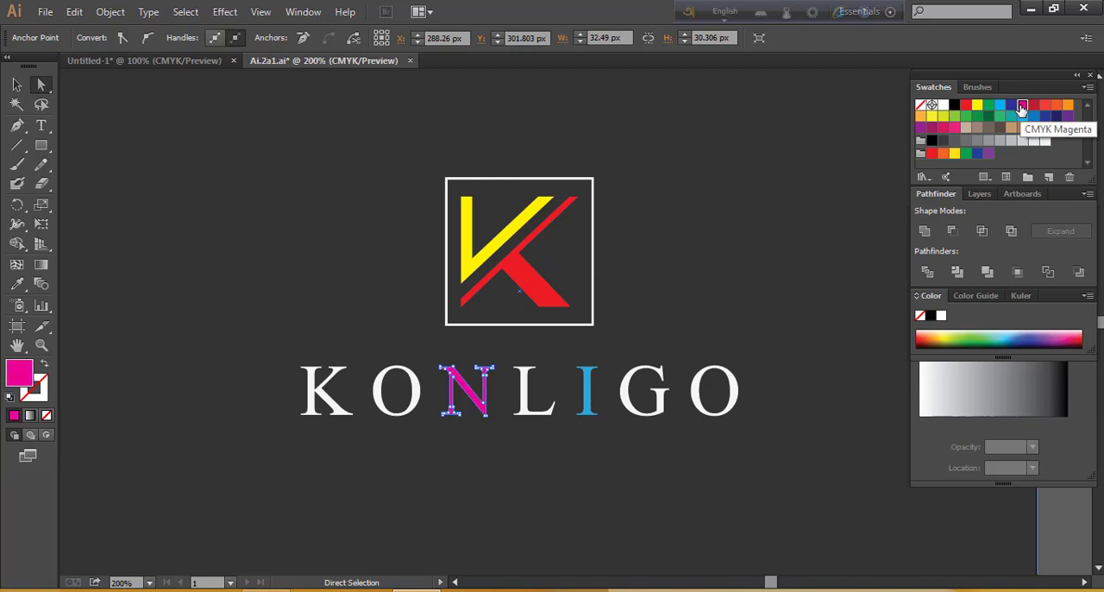
click(15, 288)
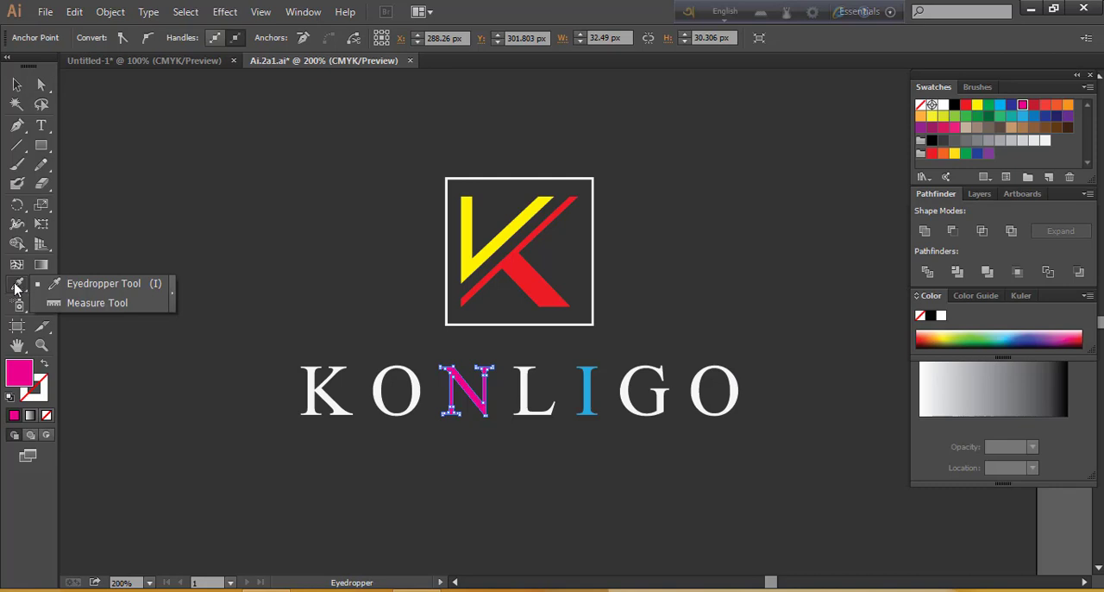
click(73, 135)
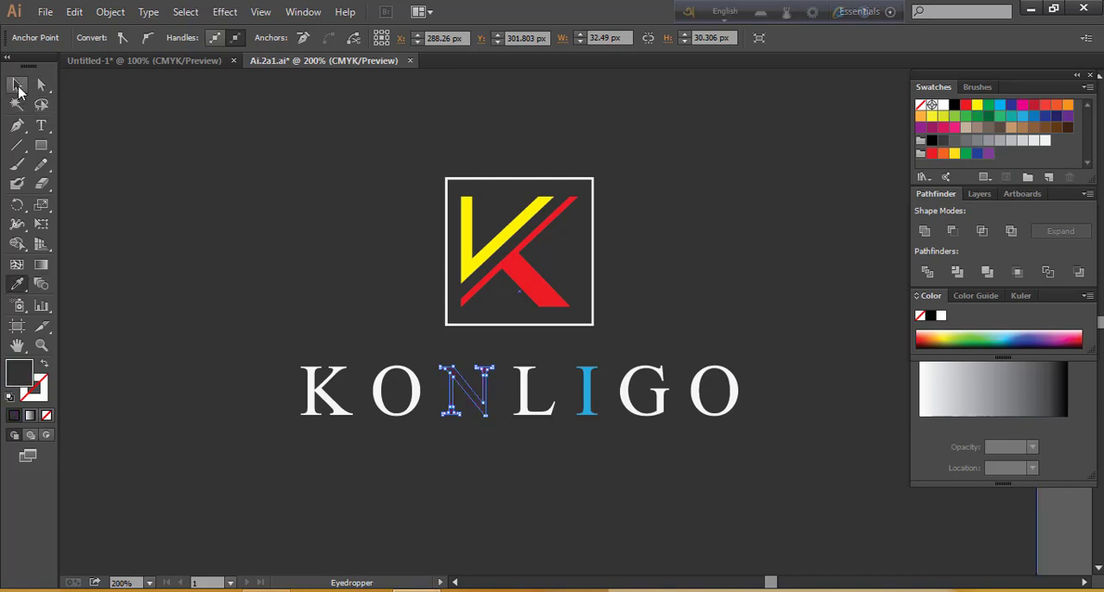
Fill the whole logo, both monogram and lettering, with white and clear the selection
click(17, 84)
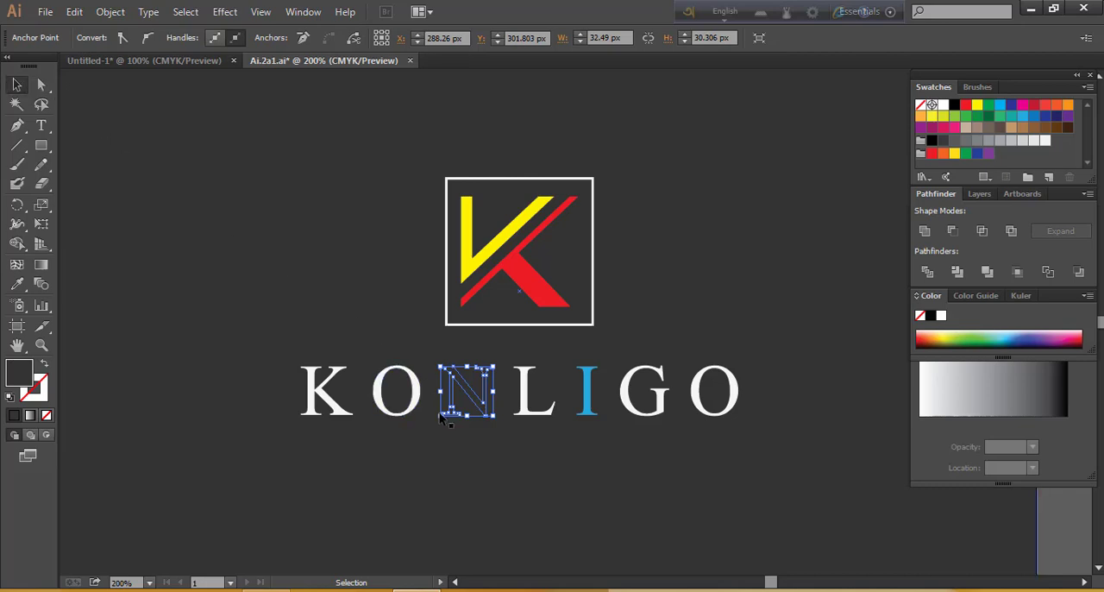
key(ctrl+a)
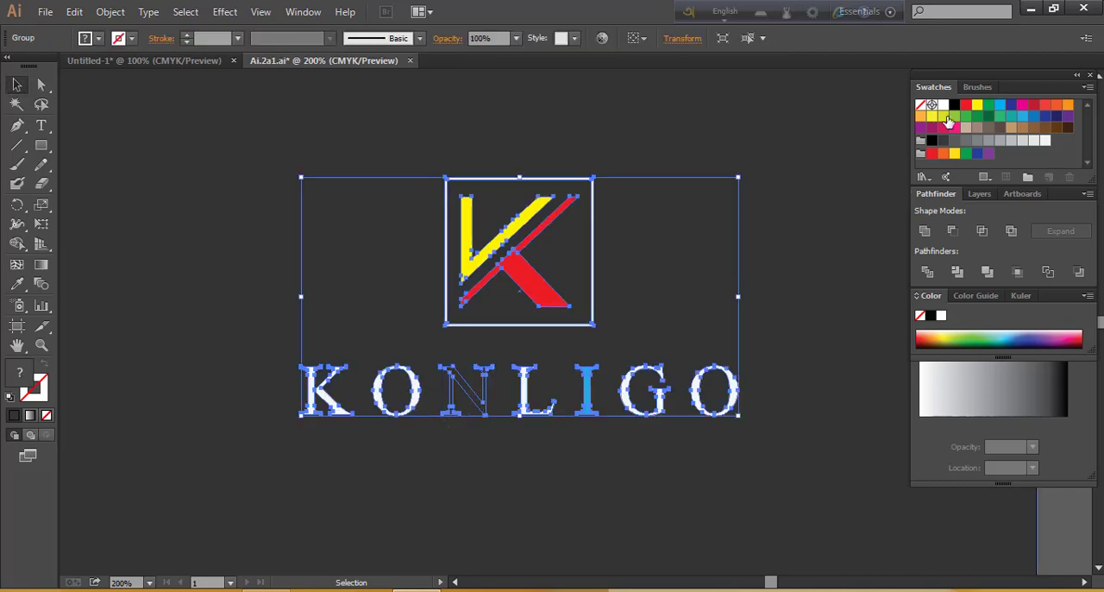
click(945, 105)
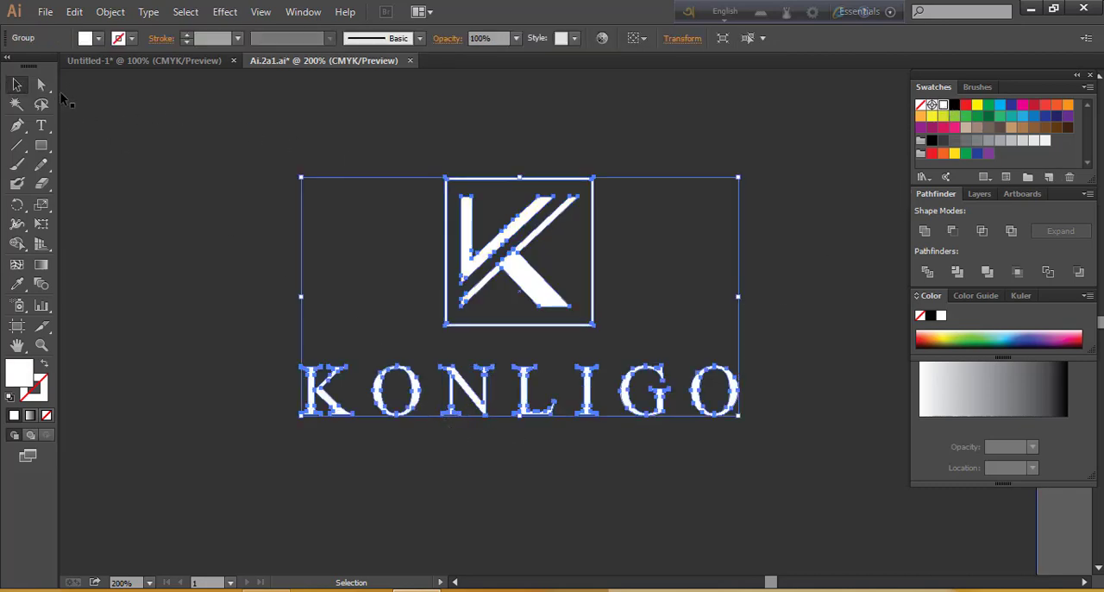
drag(41, 95, 118, 93)
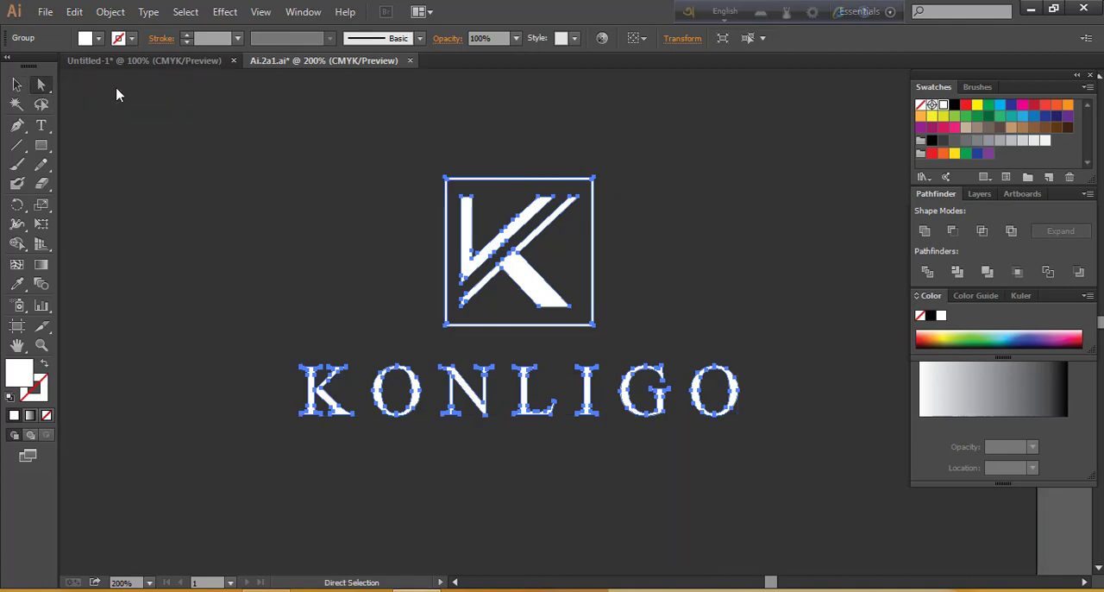
click(364, 247)
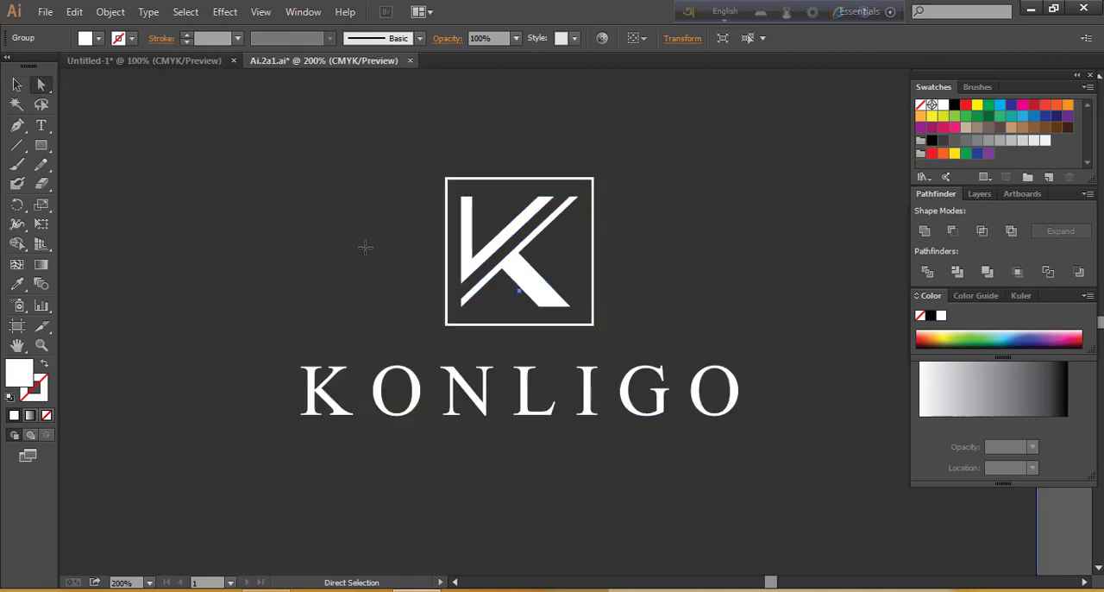
Select the monogram's K leg together with the first O, the L and the G, and fill them yellow
click(472, 259)
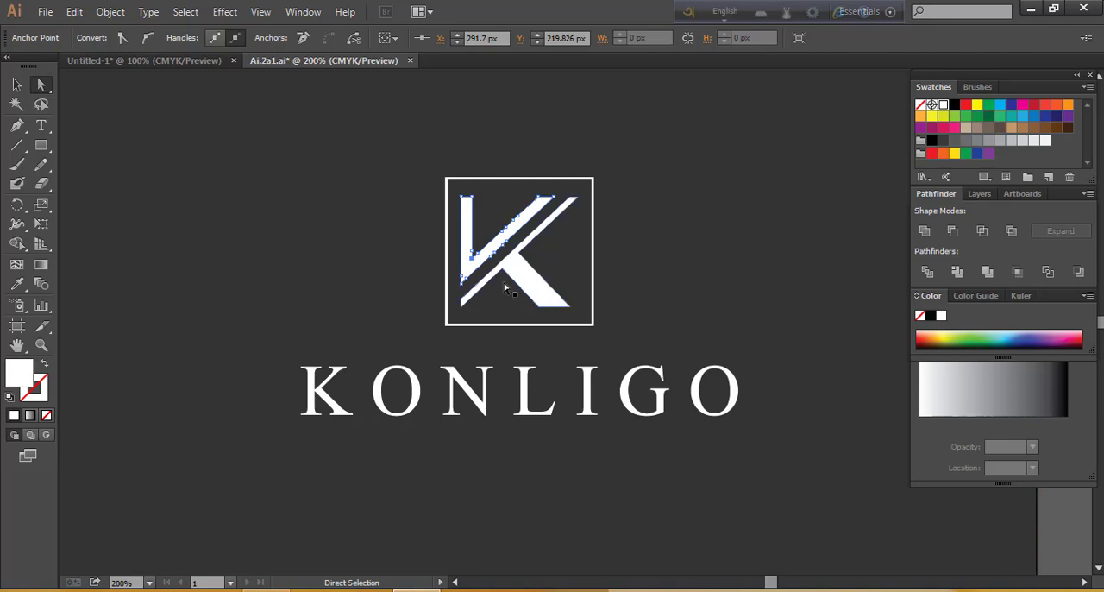
click(465, 257)
click(529, 279)
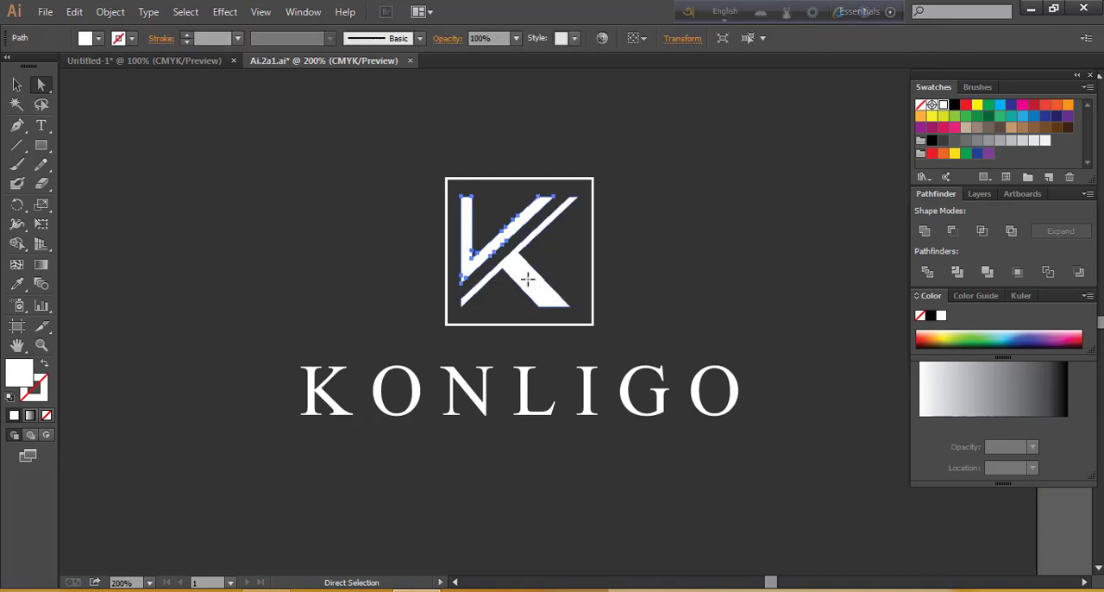
click(420, 402)
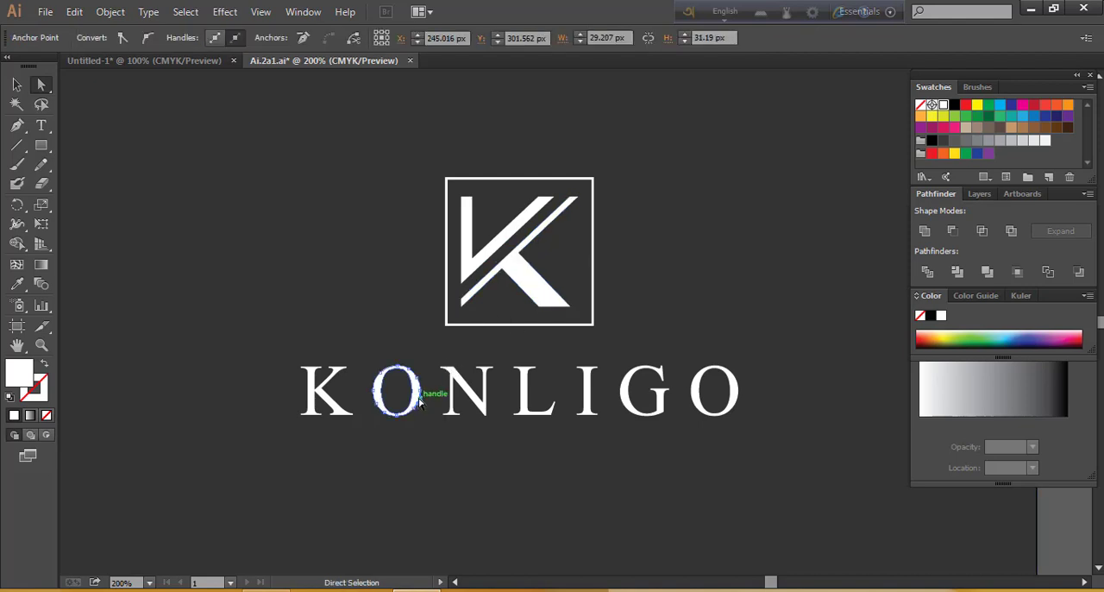
click(542, 294)
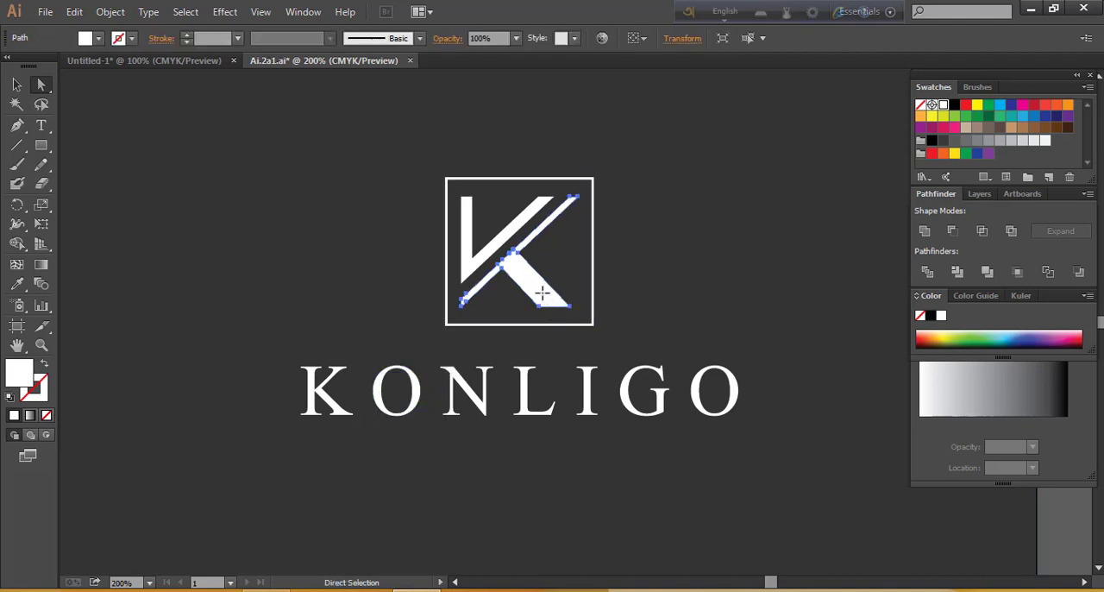
shift+click(420, 395)
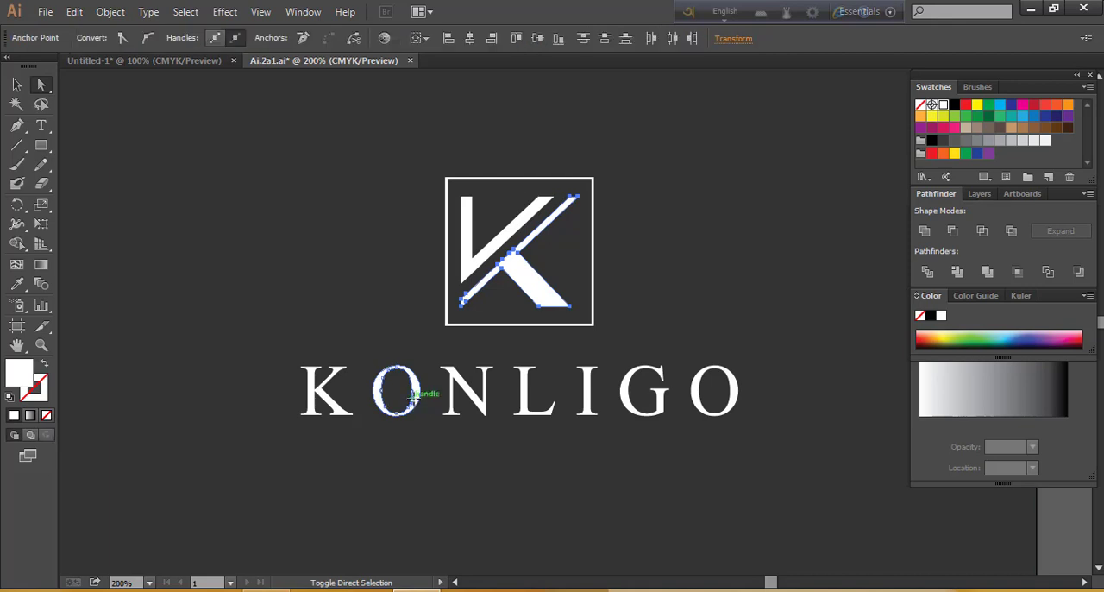
shift+click(521, 397)
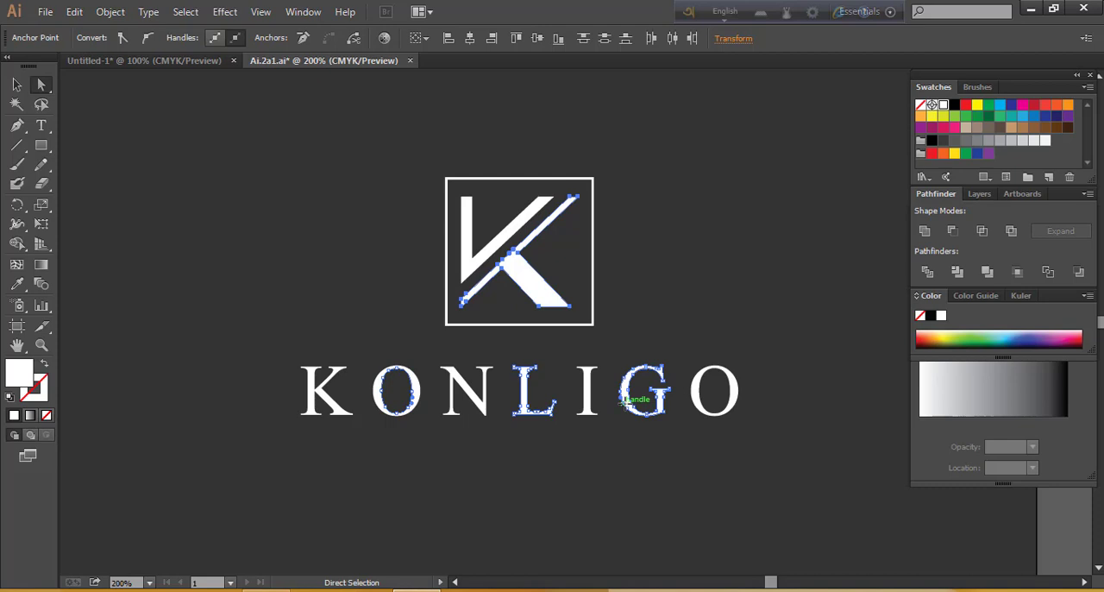
drag(18, 284, 77, 287)
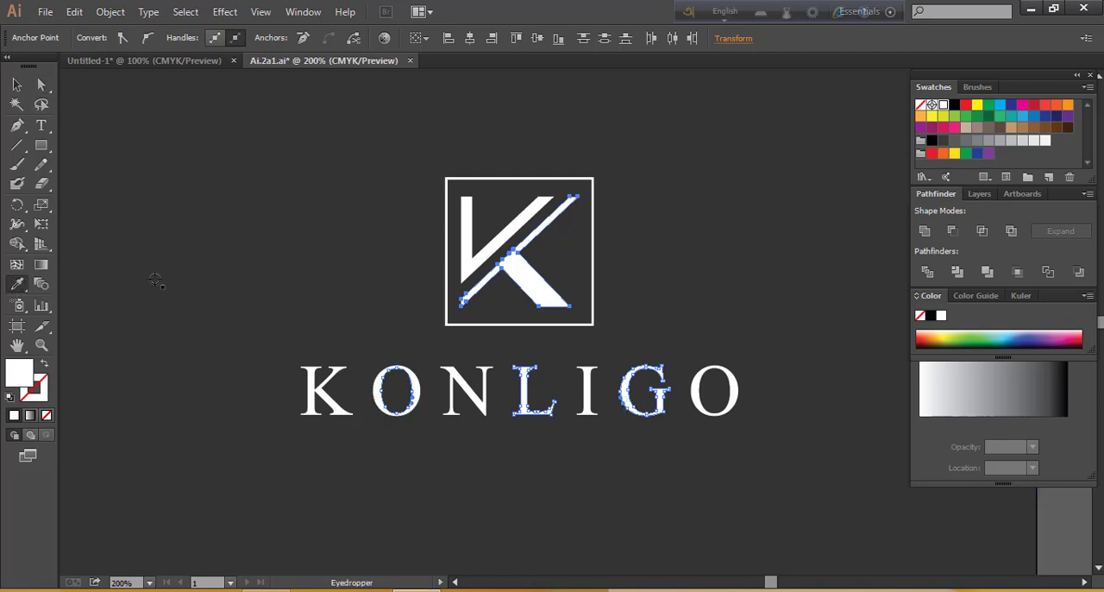
click(978, 107)
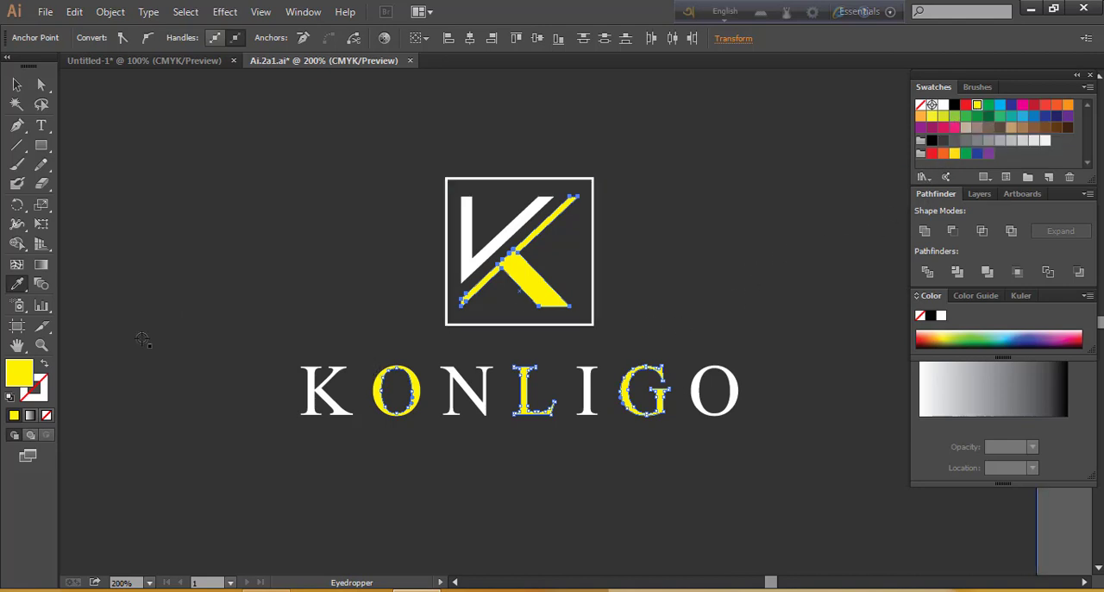
Place the image css-color-codes-scheme-chart.jpeg from the COLOR BANK folder on drive G into the logo document
click(17, 288)
click(45, 12)
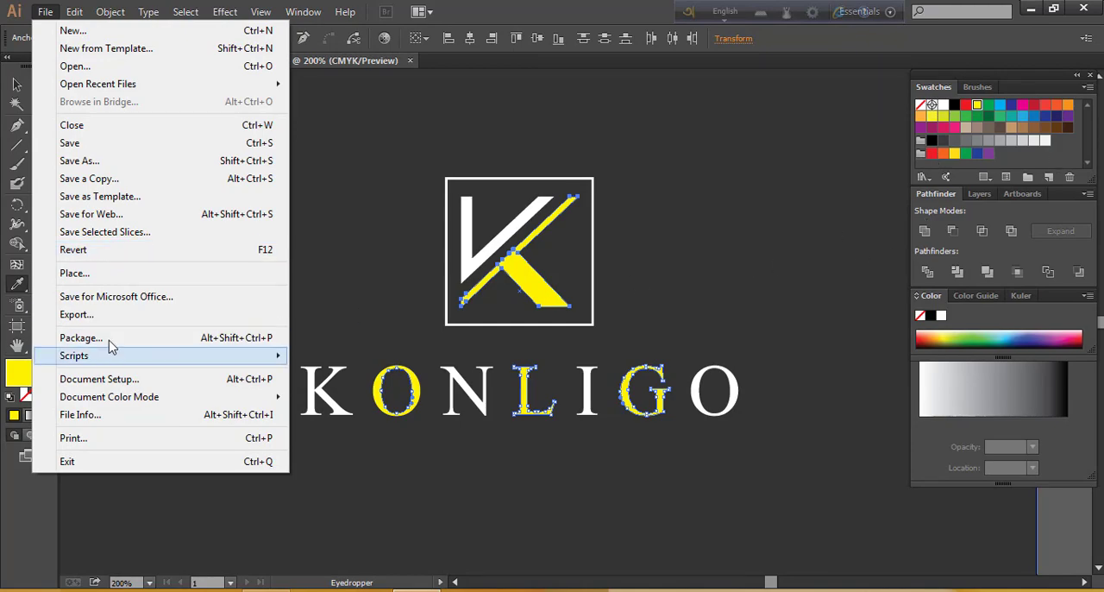
click(103, 275)
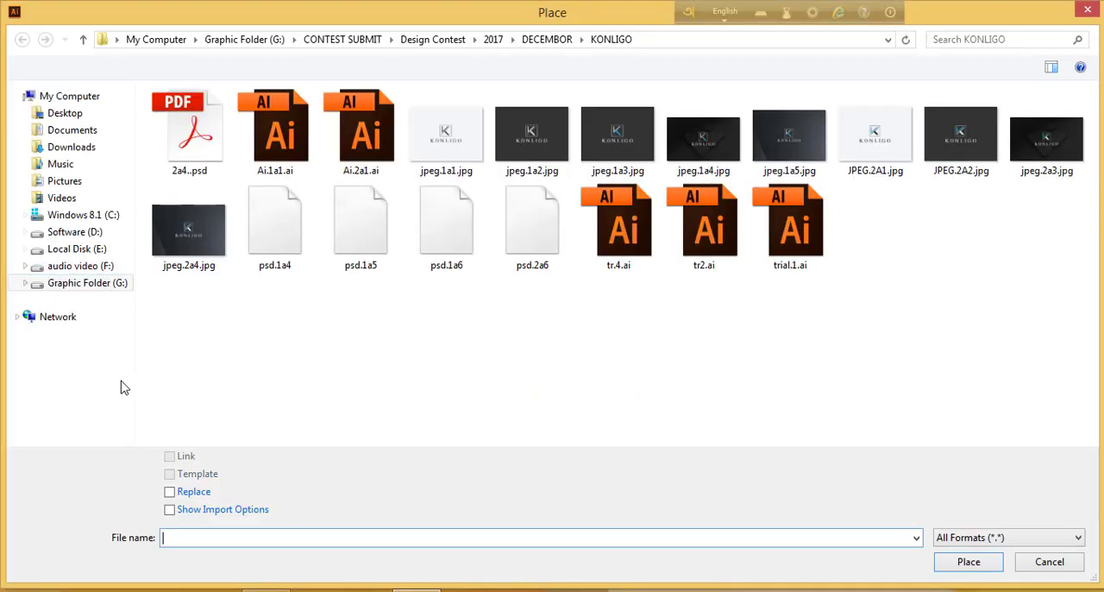
click(98, 290)
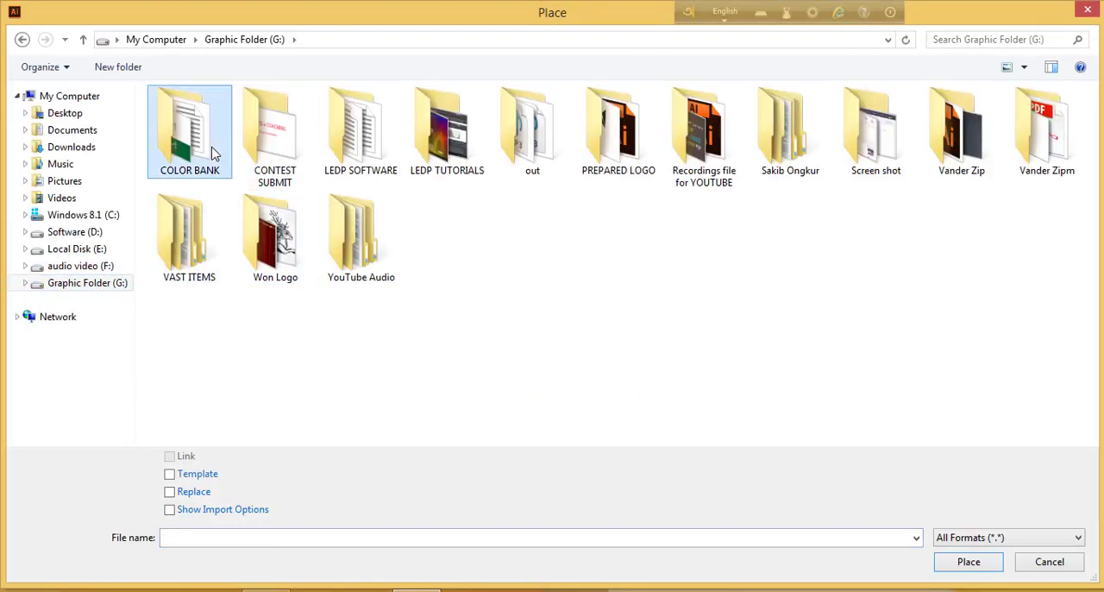
double_click(212, 153)
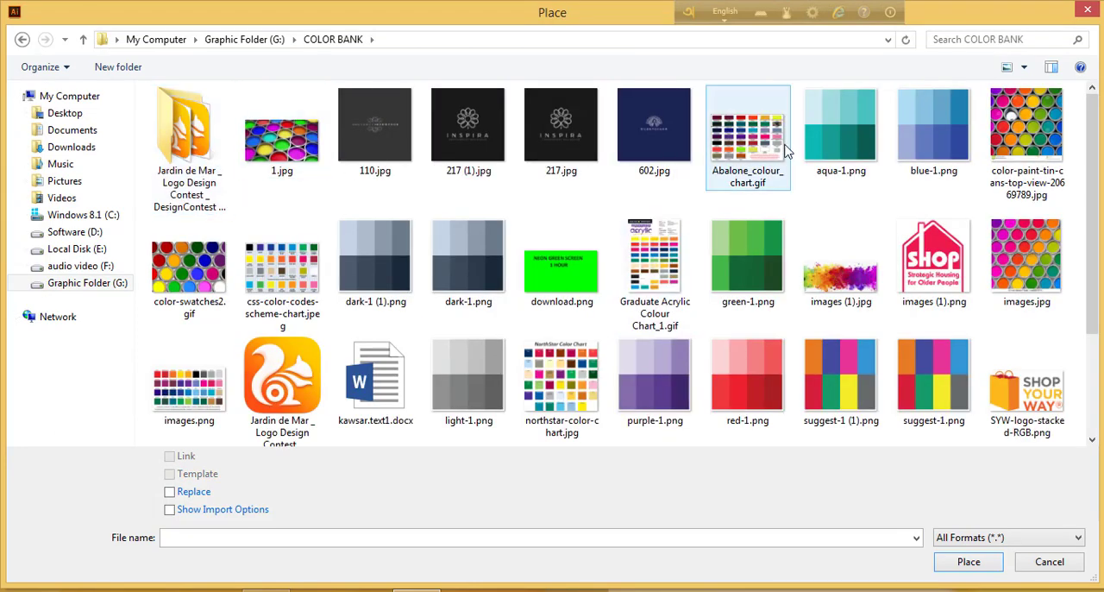
double_click(286, 271)
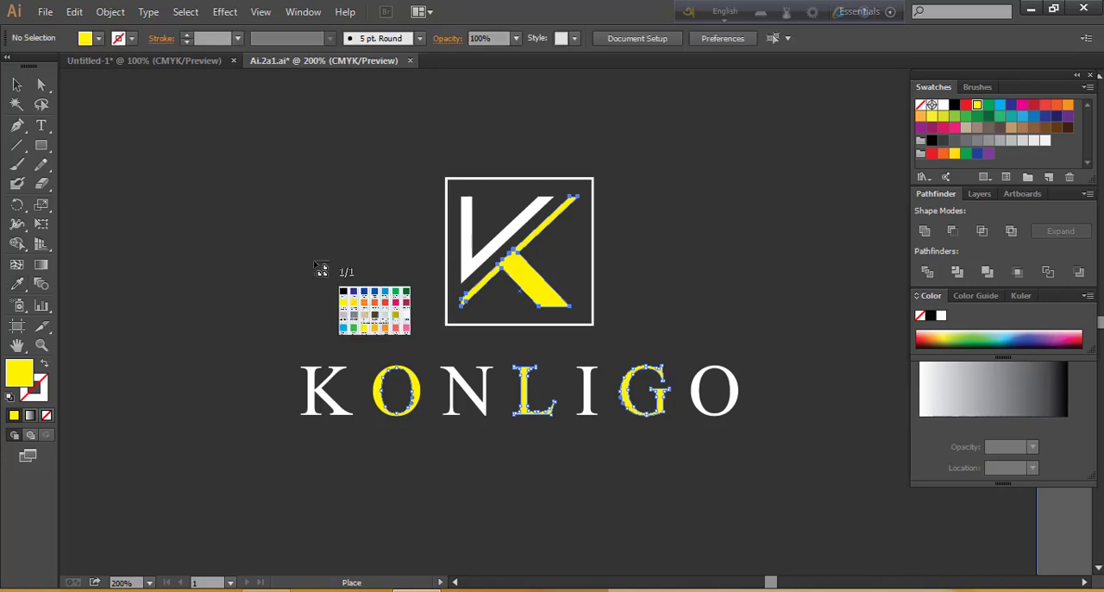
click(108, 130)
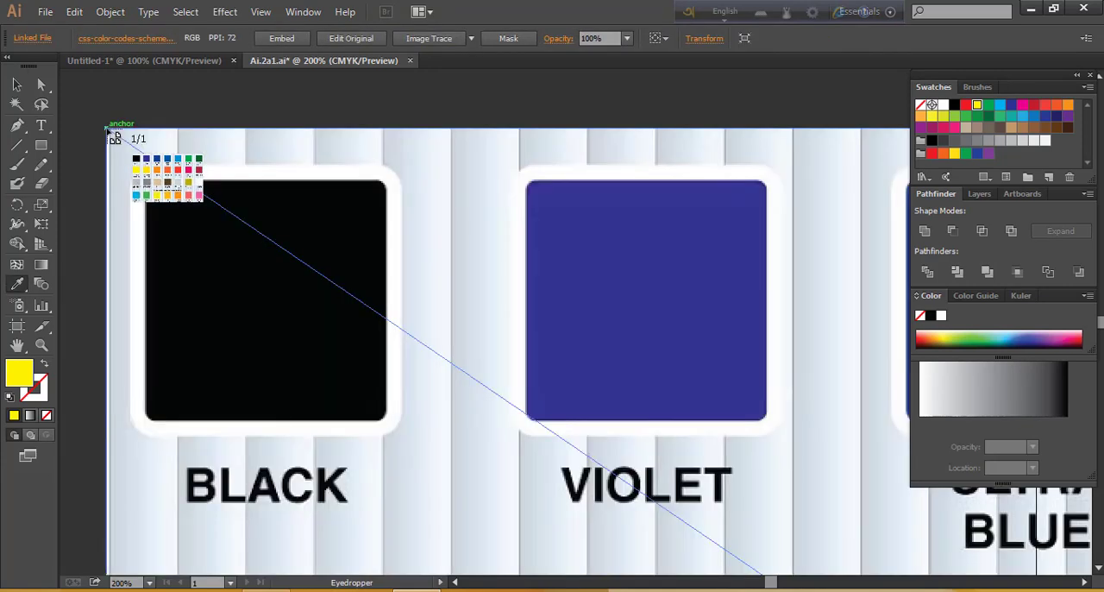
click(16, 85)
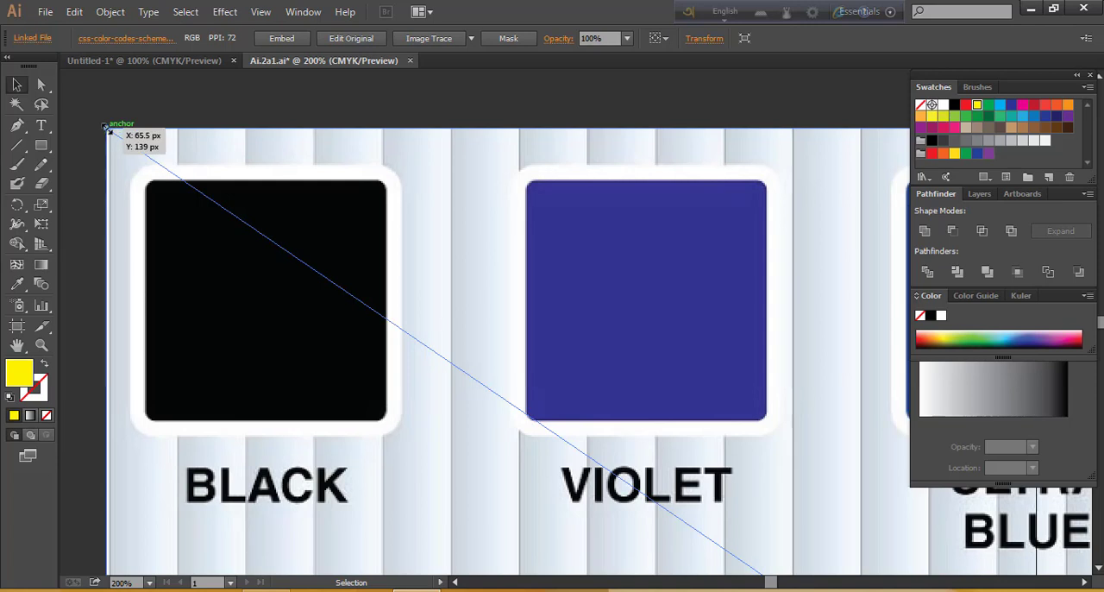
Scale the placed colour chart down proportionally and position it beside the monogram, above the lettering
key(shift)
drag(108, 129, 709, 428)
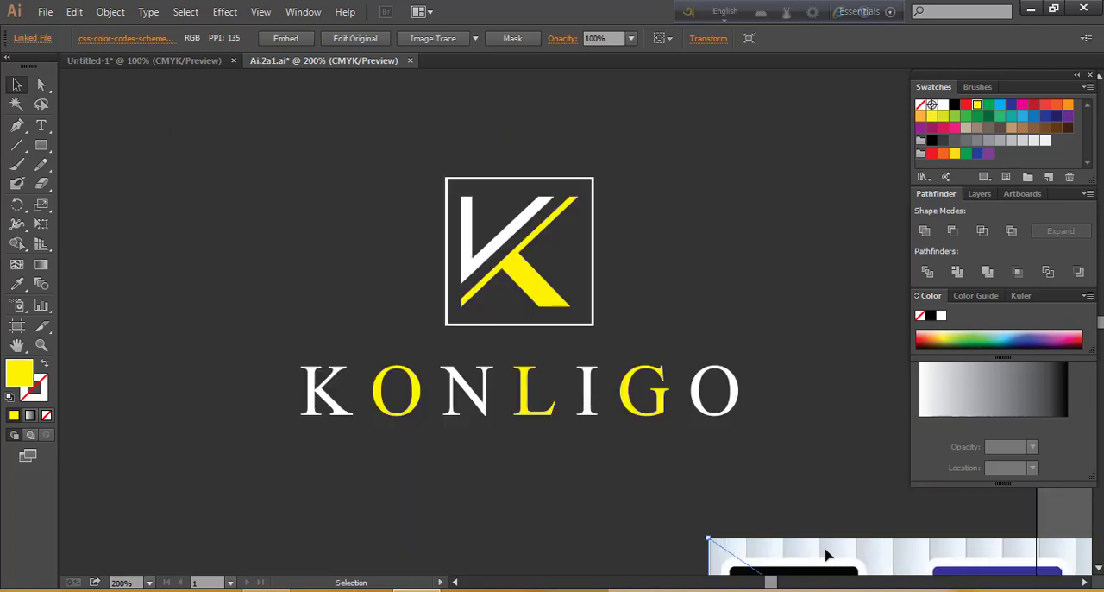
drag(723, 553, 352, 162)
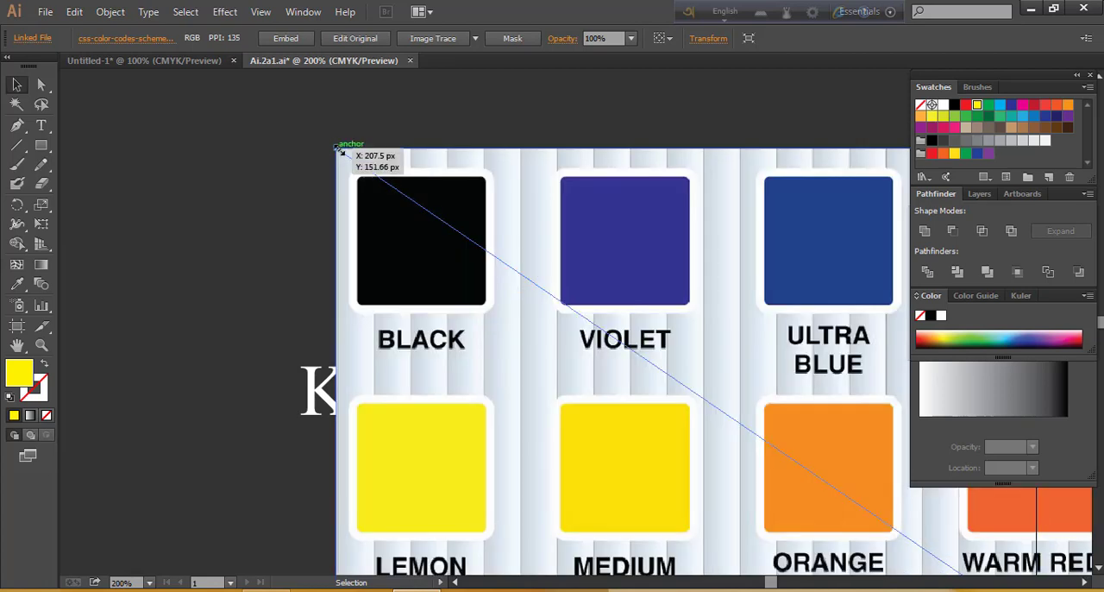
drag(339, 150, 865, 509)
drag(955, 550, 175, 150)
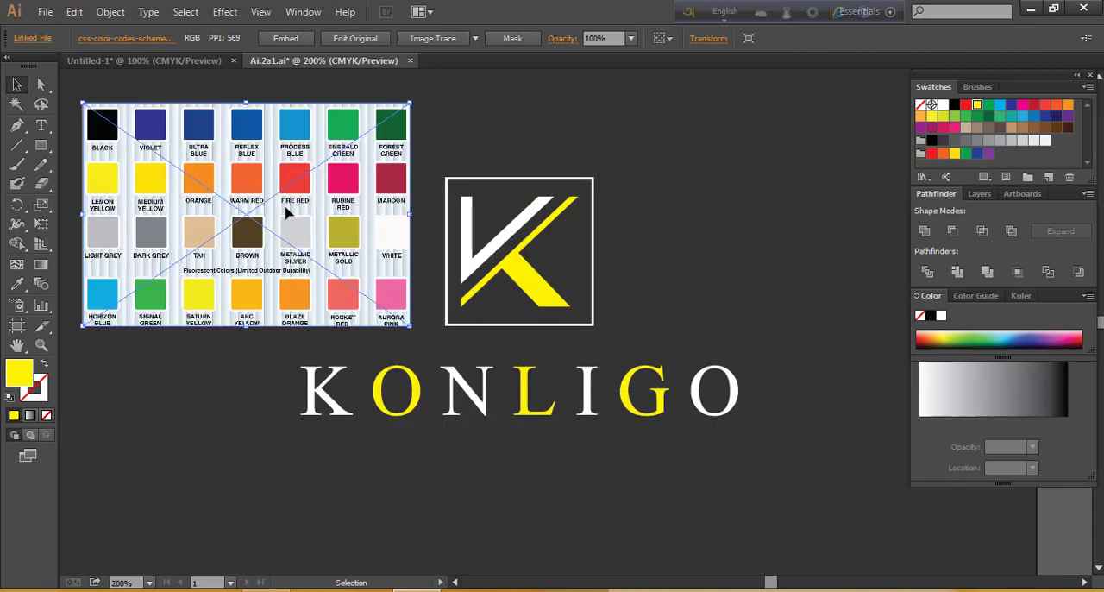
Select the monogram's yellow K leg with the first O, the L and the G, and sample the chart's violet and ultra blue onto them with the Eyedropper
click(42, 85)
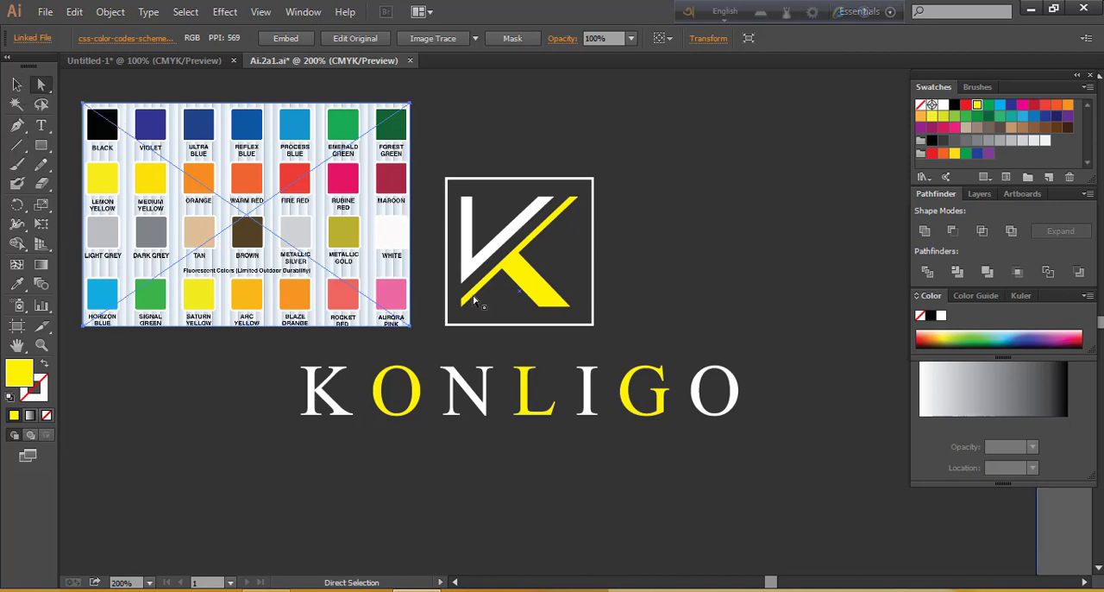
click(534, 278)
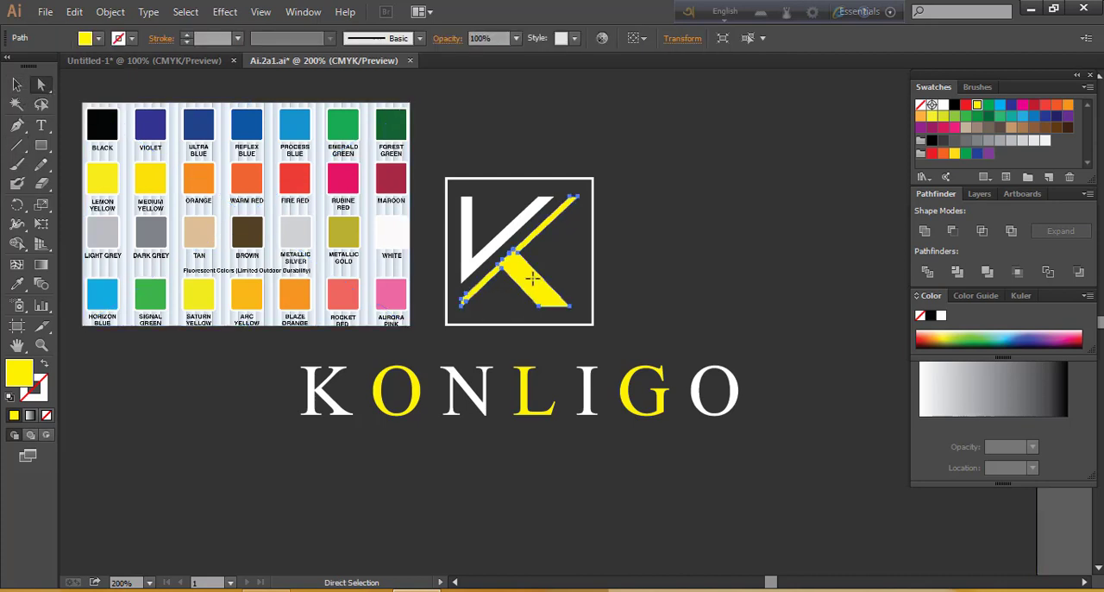
shift+click(420, 390)
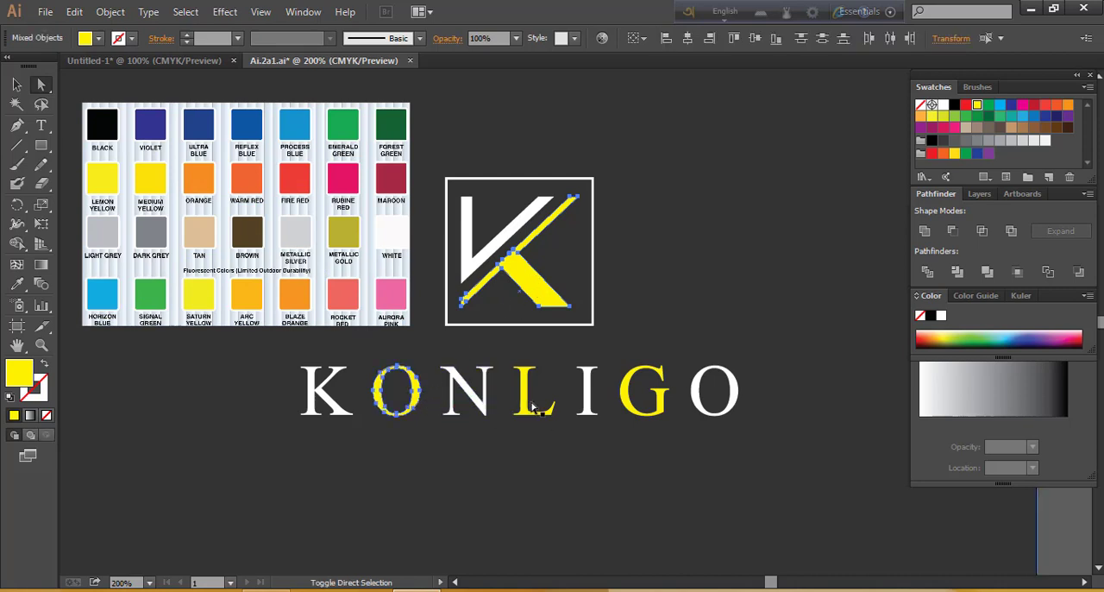
shift+click(528, 413)
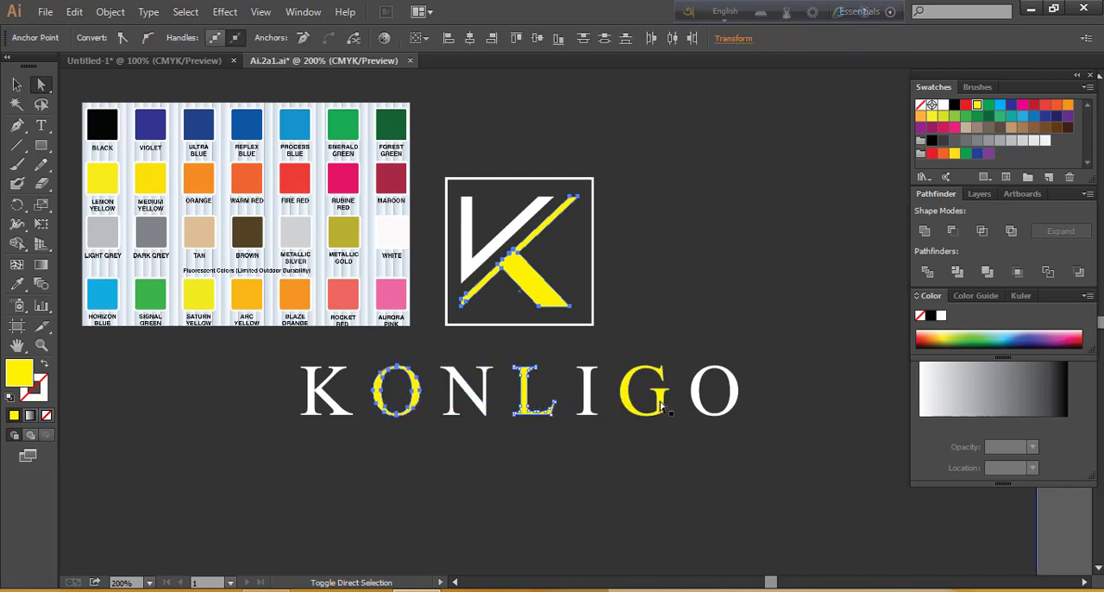
shift+click(661, 402)
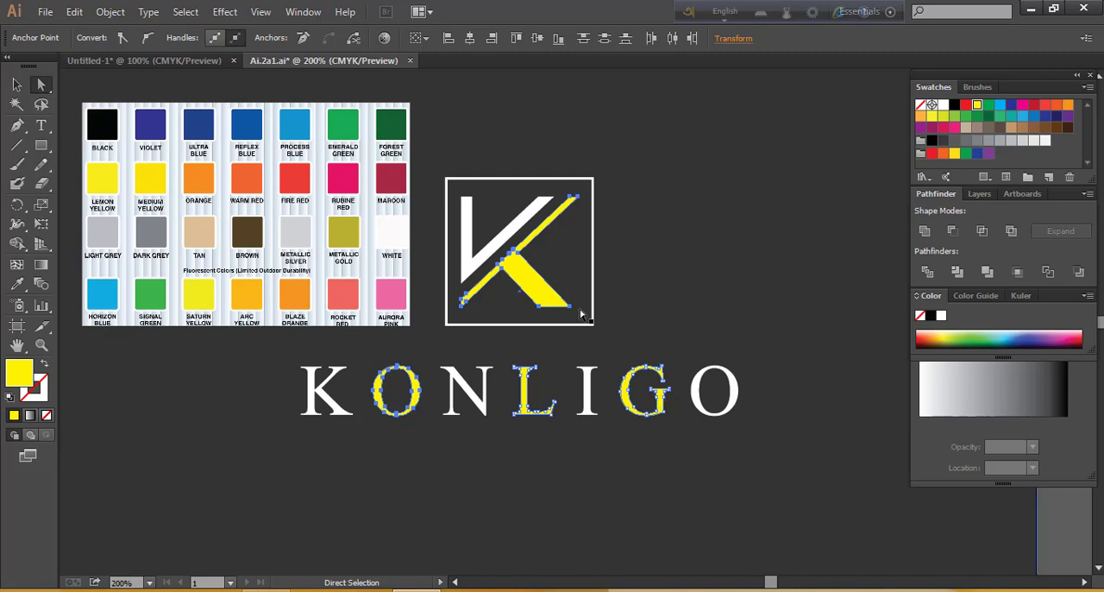
click(17, 284)
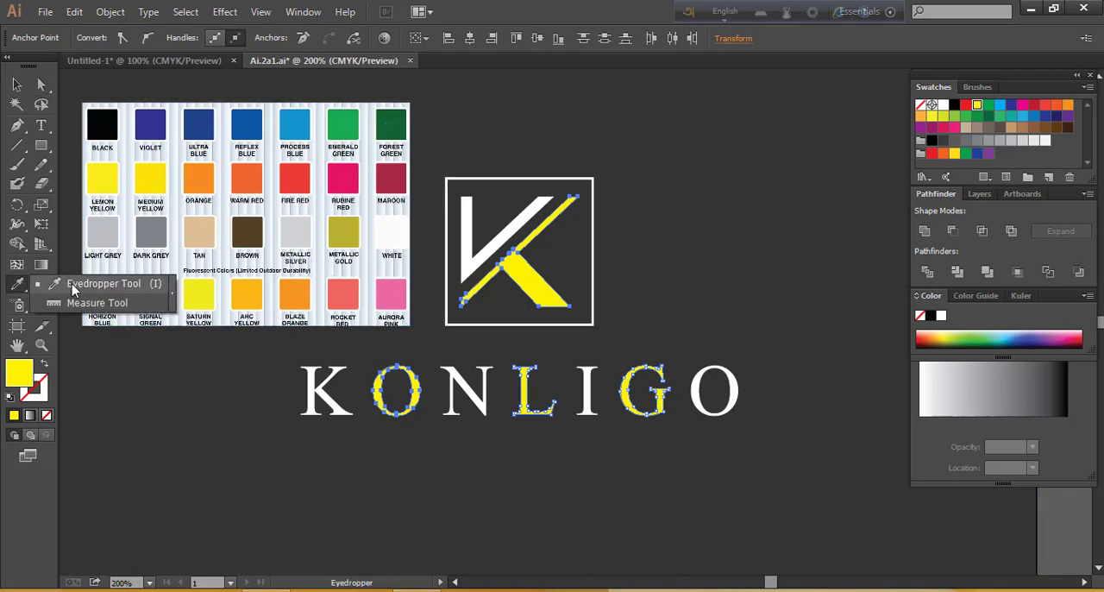
click(72, 289)
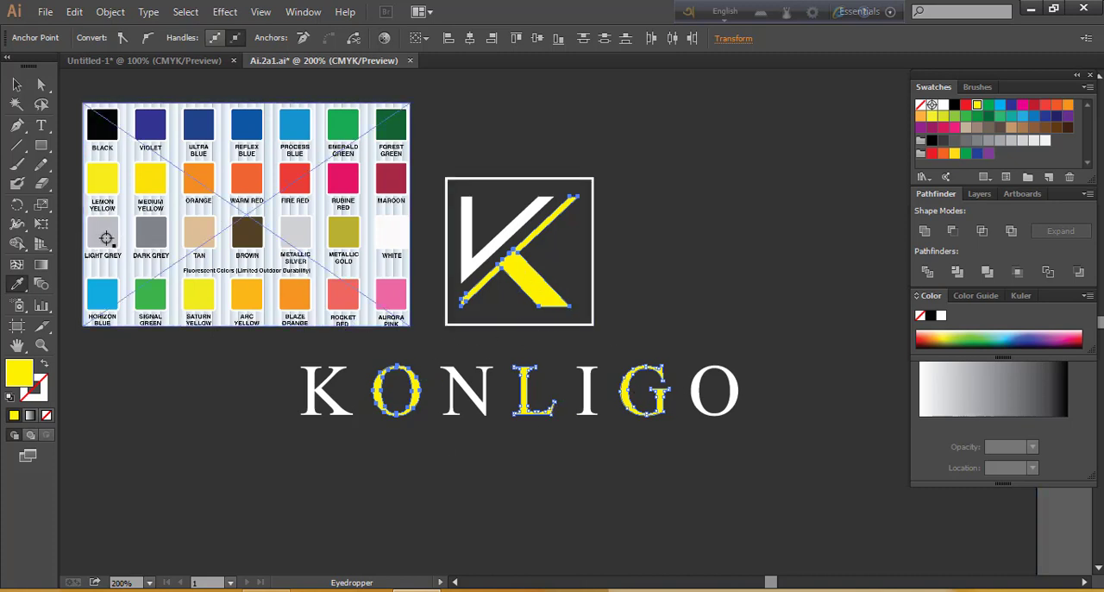
click(146, 127)
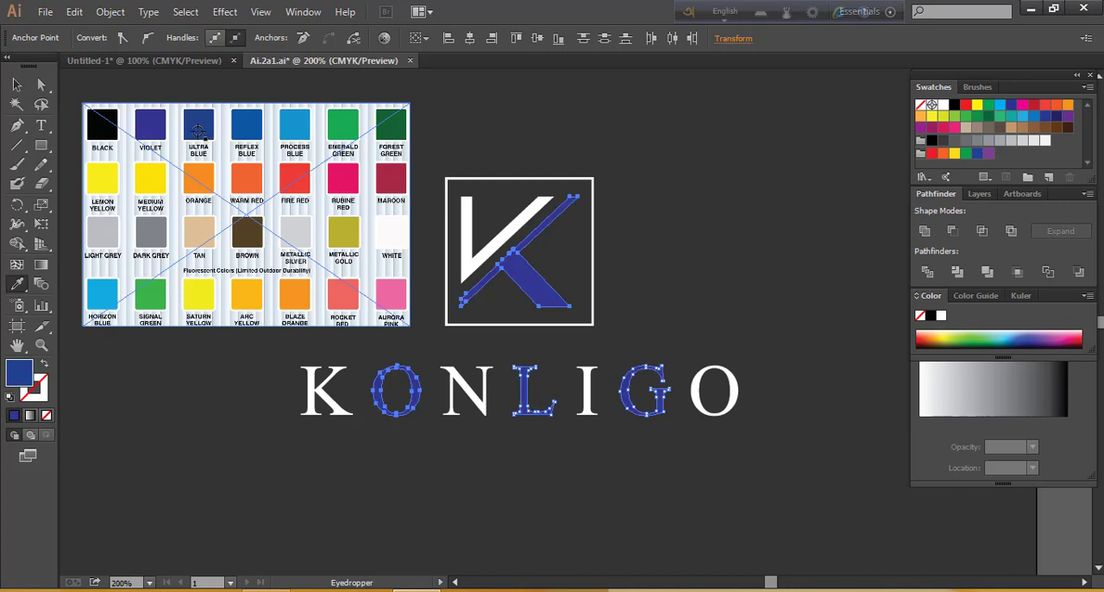
Try the chart's process blue and forest green on the selected K leg and letters with the Eyedropper
click(19, 286)
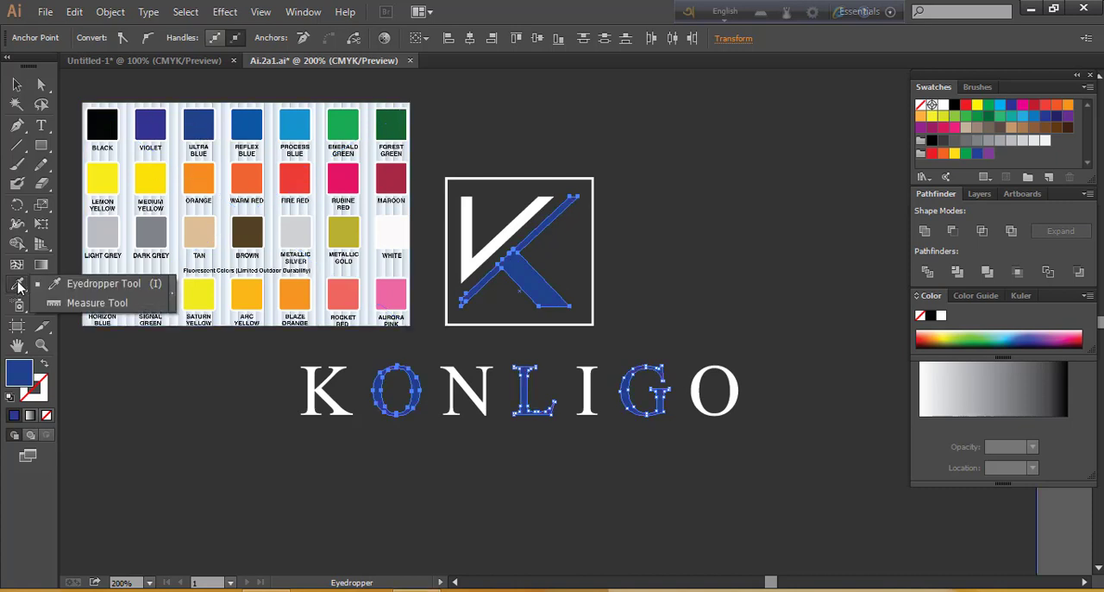
click(91, 288)
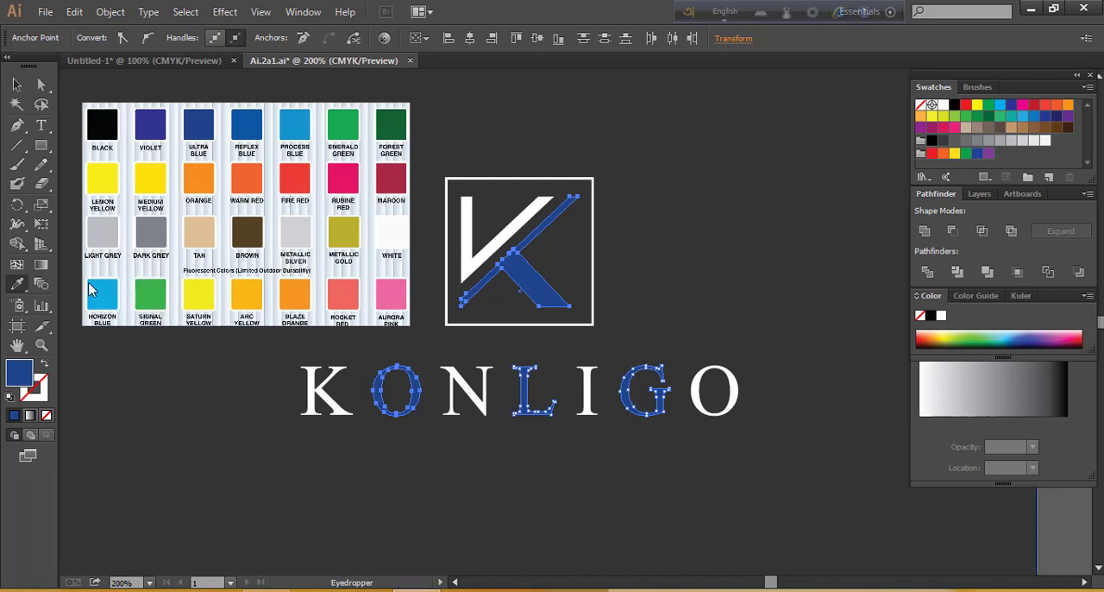
click(19, 287)
click(91, 289)
click(293, 130)
click(292, 130)
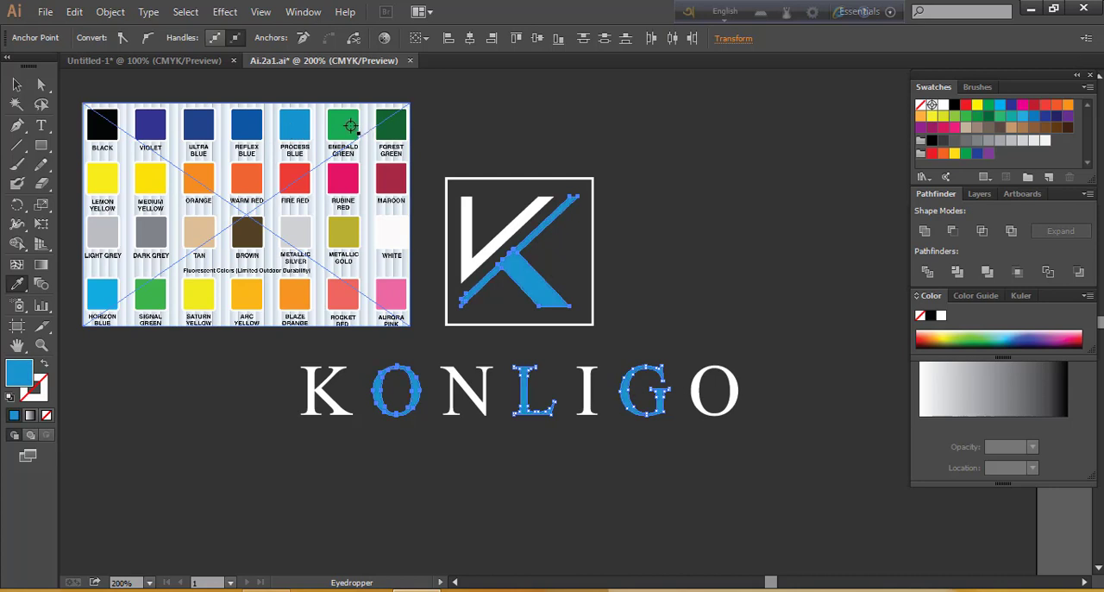
click(389, 131)
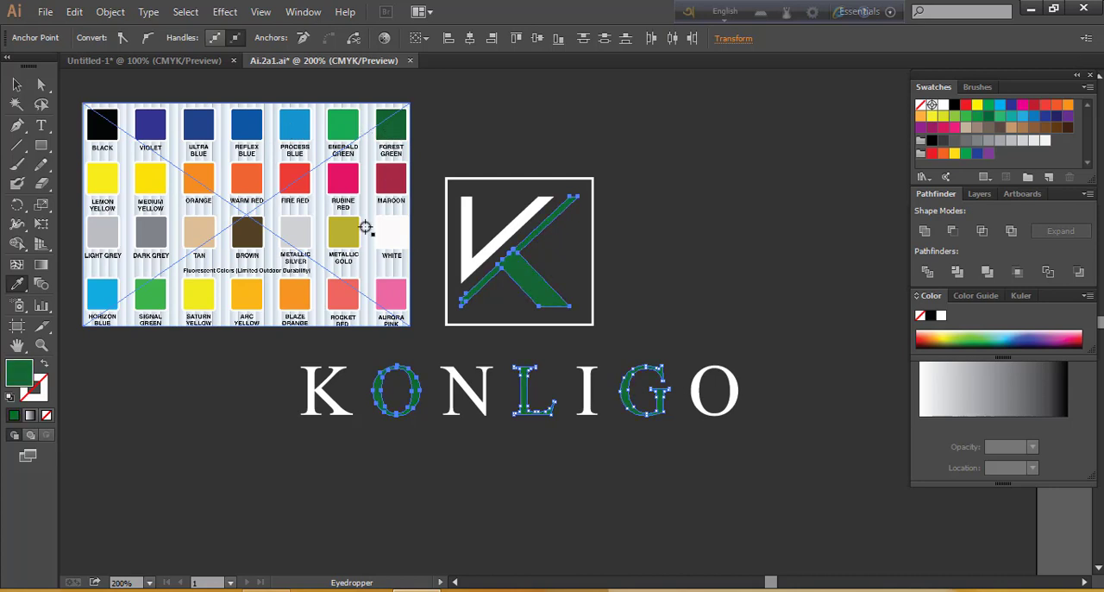
Sample maroon, aurora pink, signal green and dark grey from the chart onto the selected logo parts, ending with lemon yellow
click(388, 182)
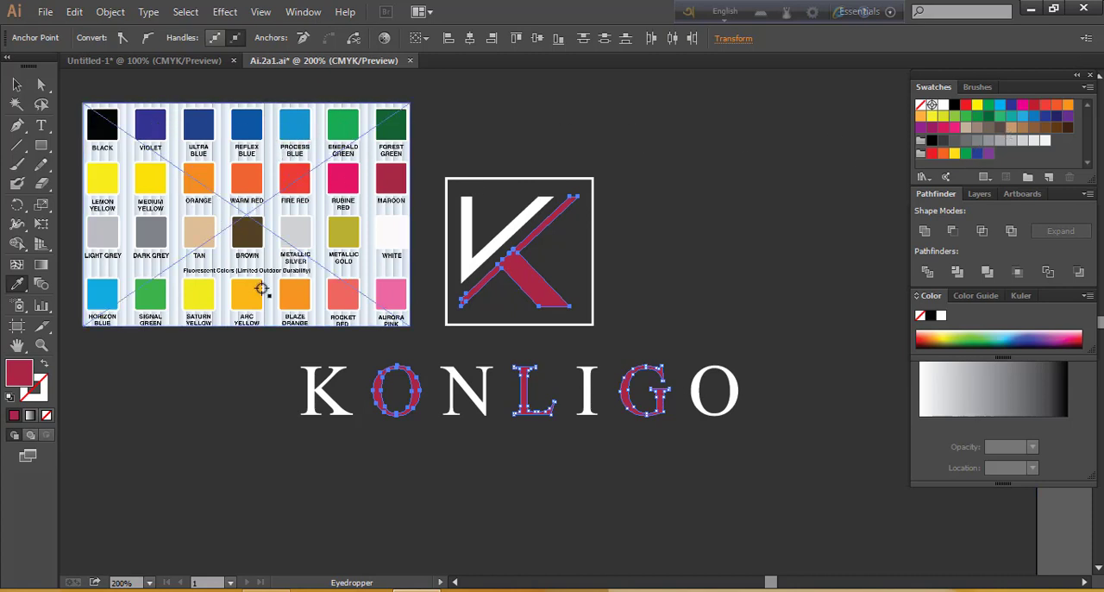
click(386, 300)
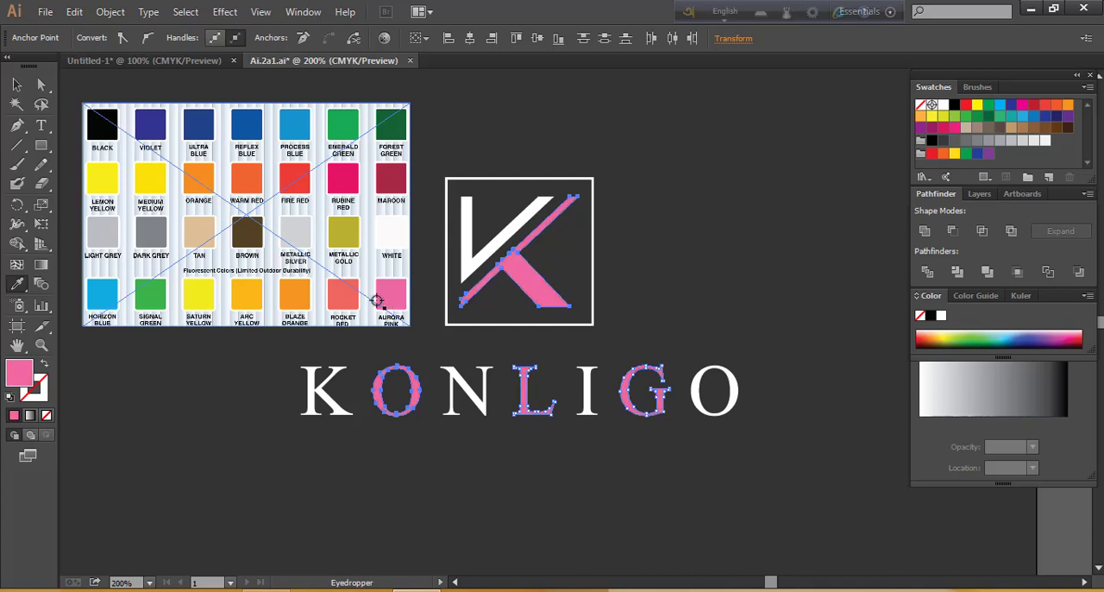
click(152, 303)
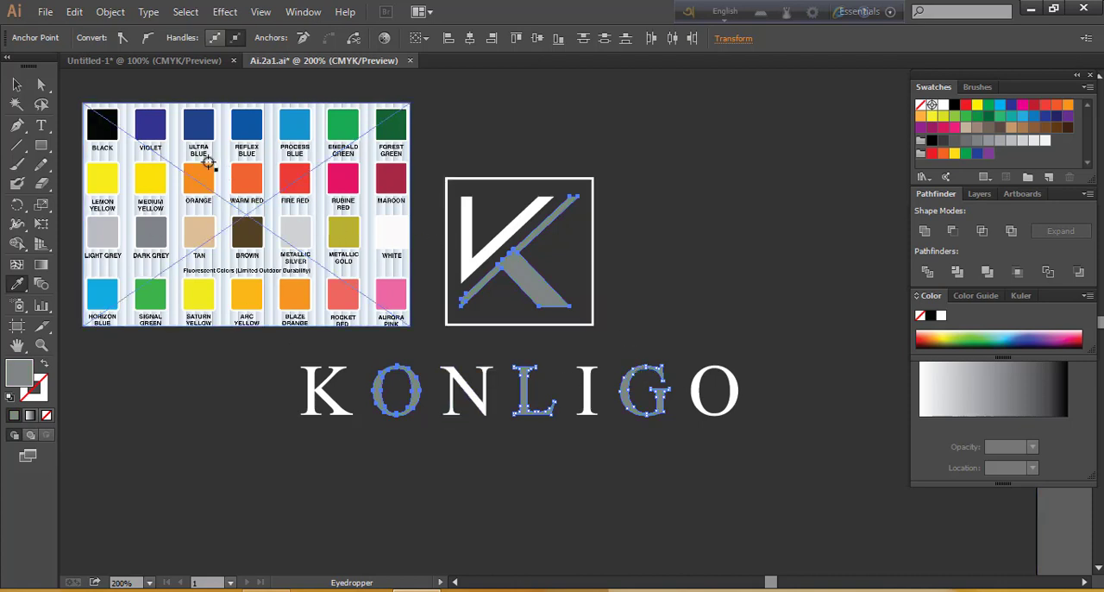
click(104, 187)
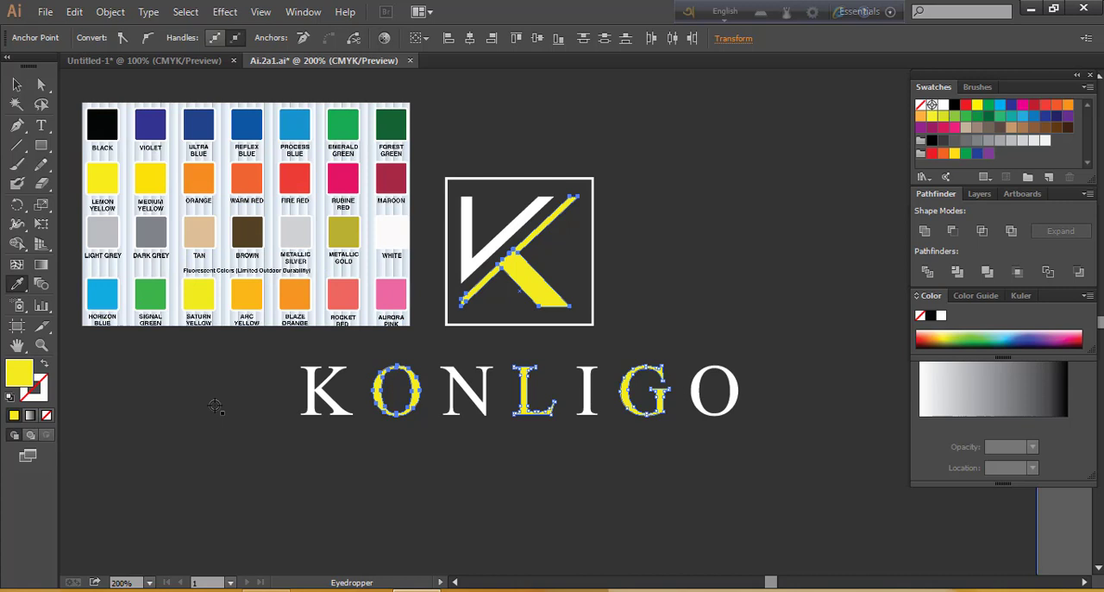
Select the dark background shape and sample light grey, saturn yellow and signal green from the chart onto it with the Eyedropper
click(16, 85)
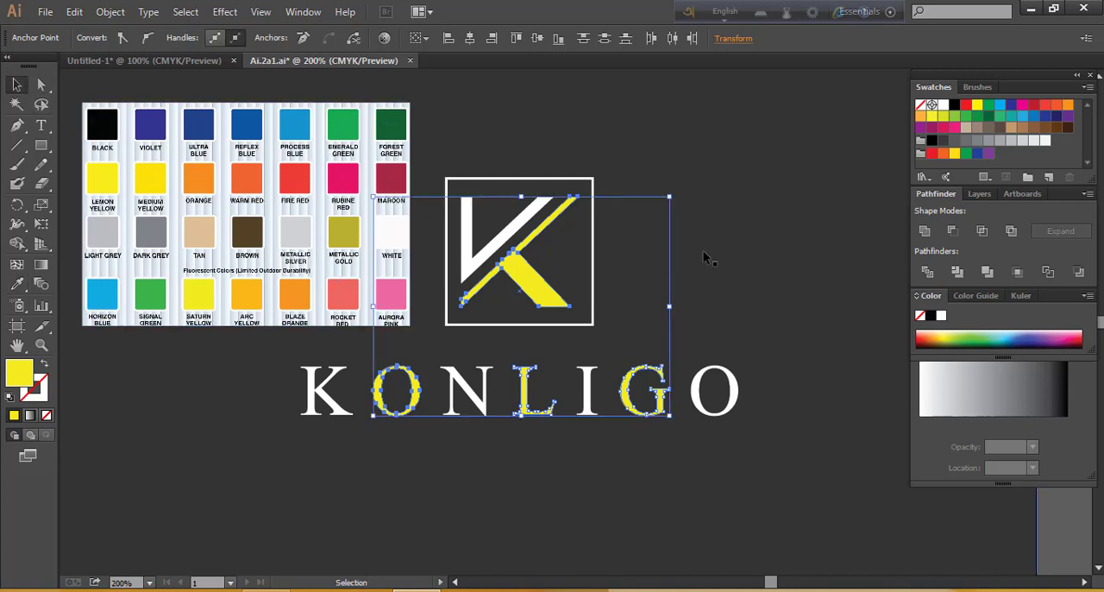
click(811, 209)
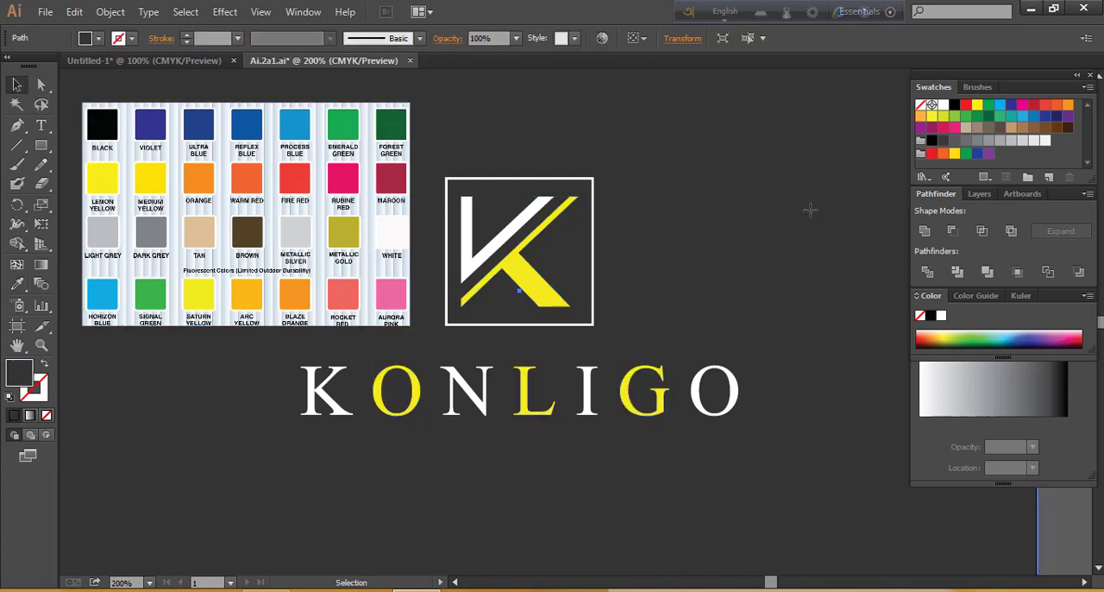
click(18, 287)
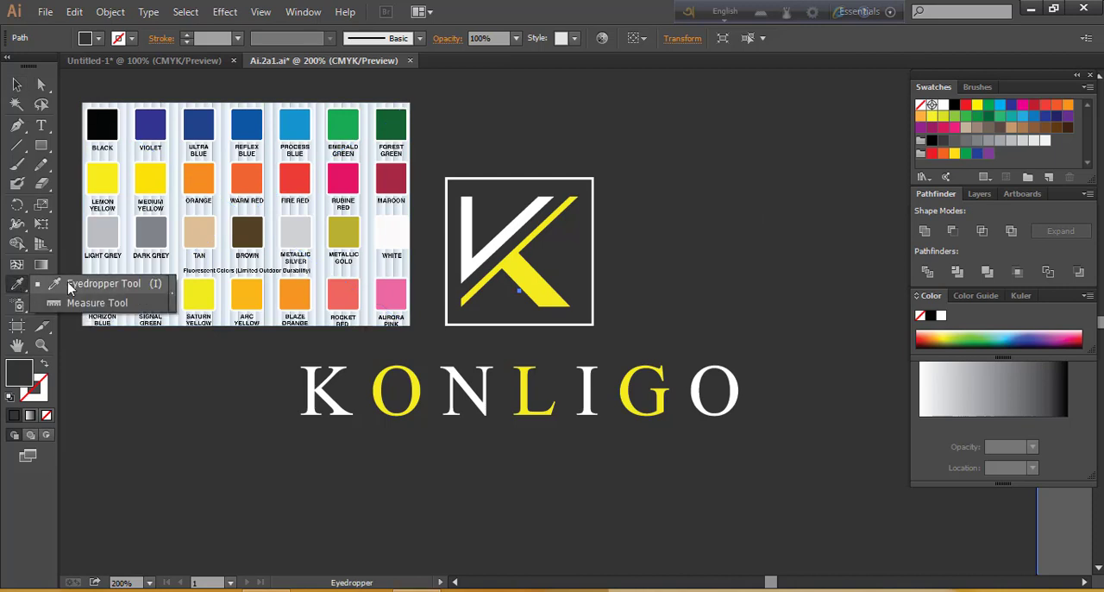
click(102, 235)
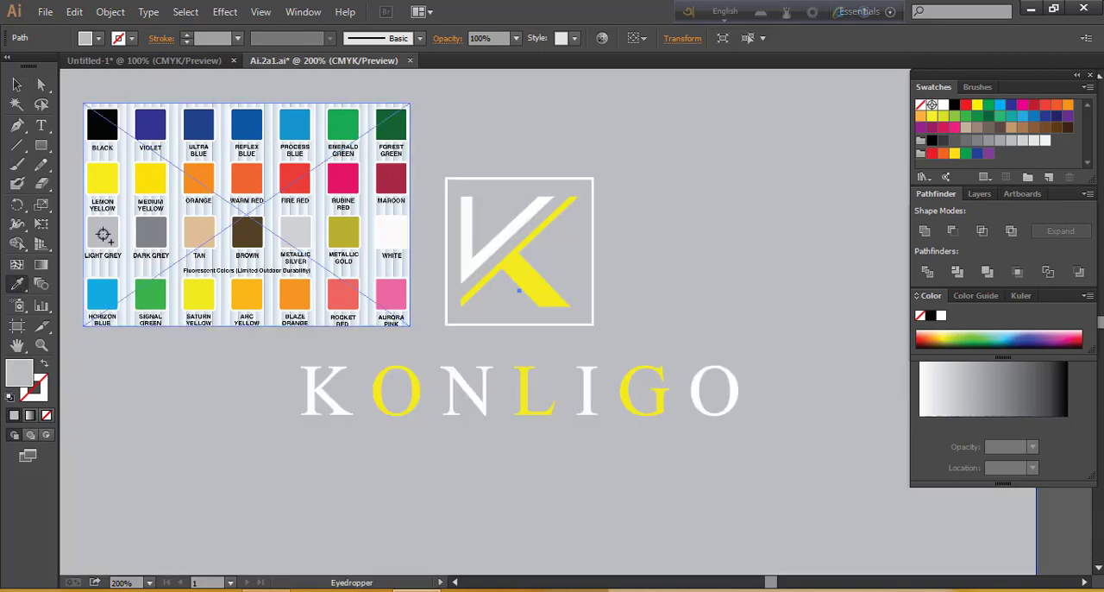
click(199, 290)
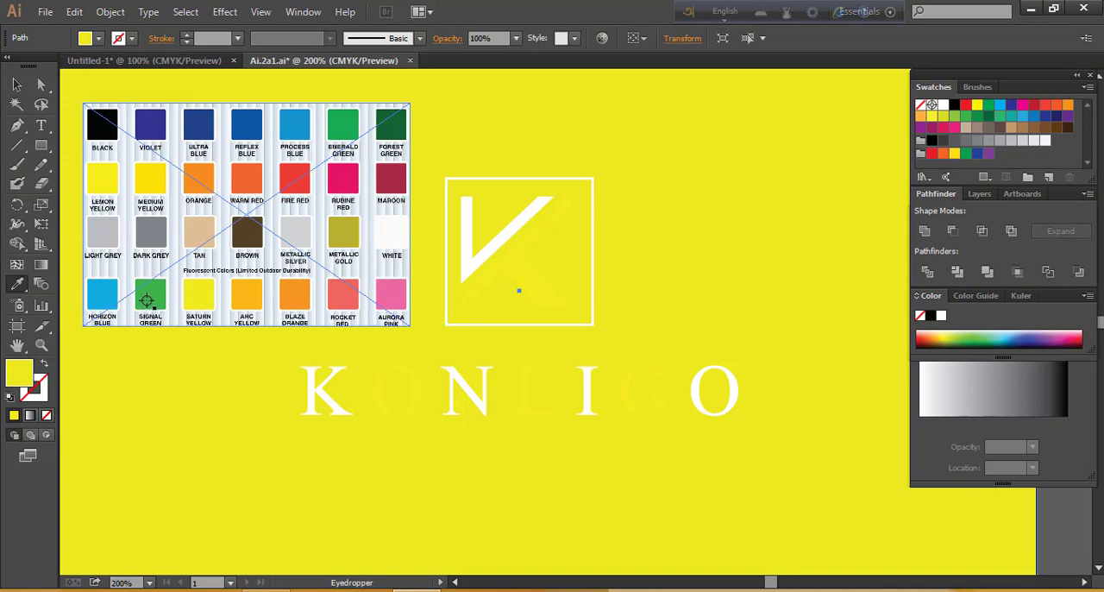
click(148, 300)
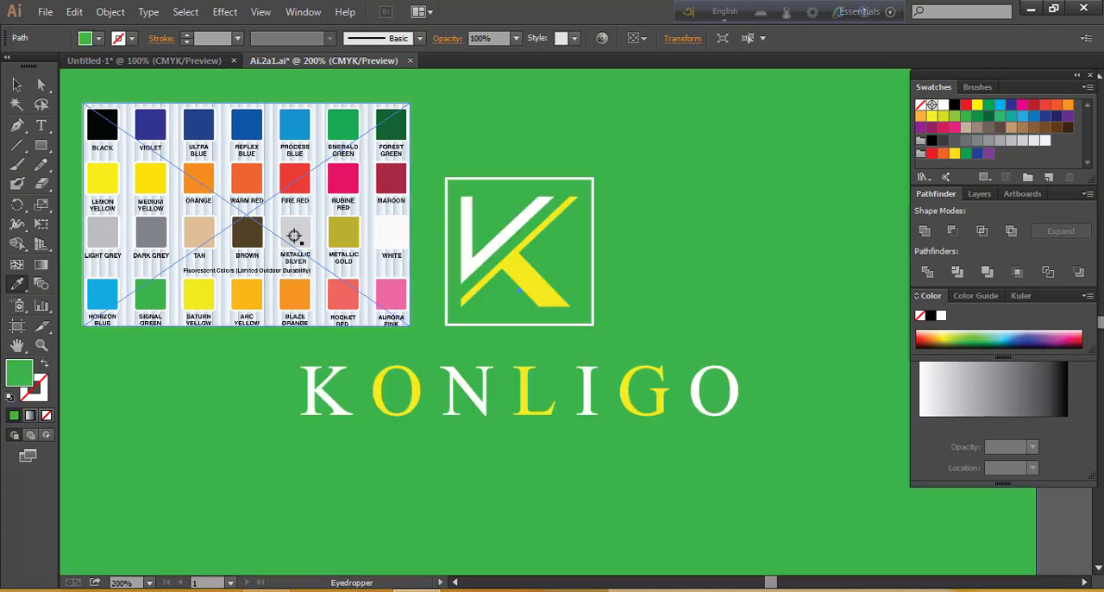
Sample metallic silver, metallic gold and warm red onto the background, ending with process blue
click(295, 236)
click(343, 230)
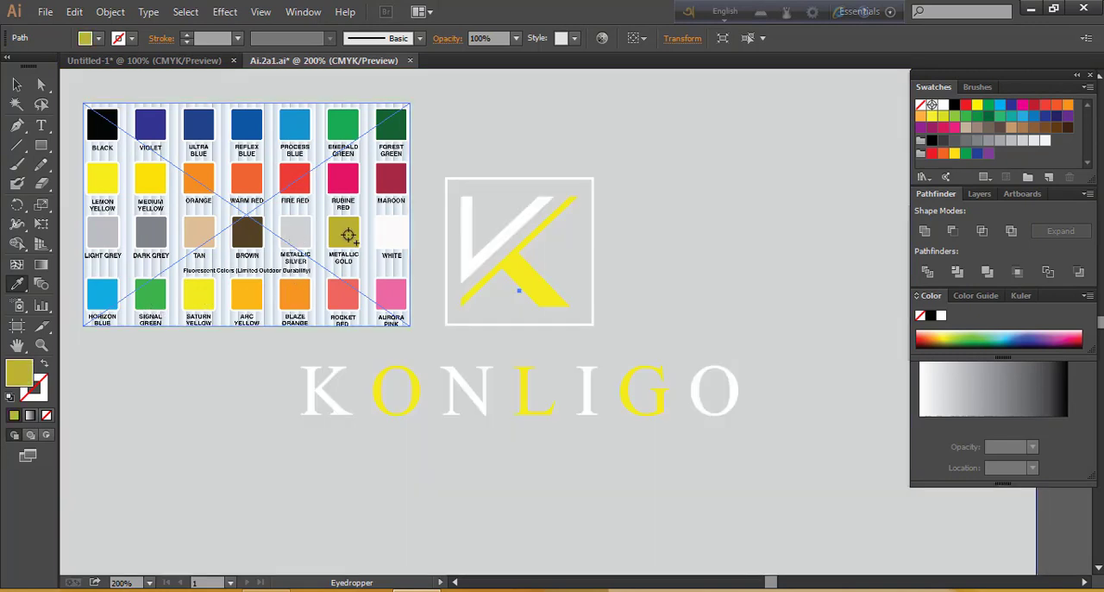
click(244, 179)
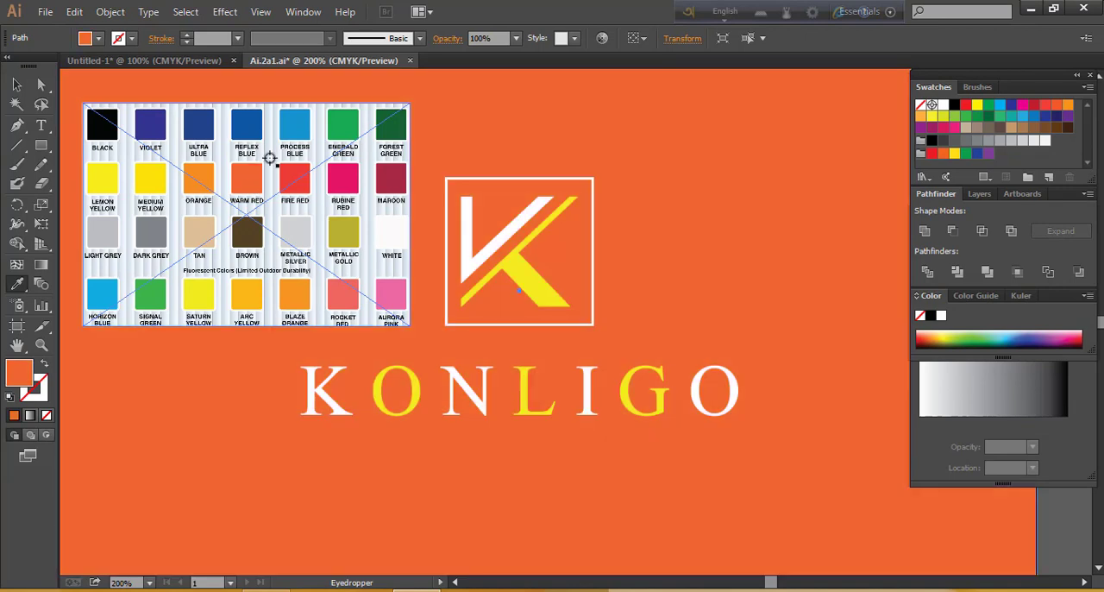
click(300, 126)
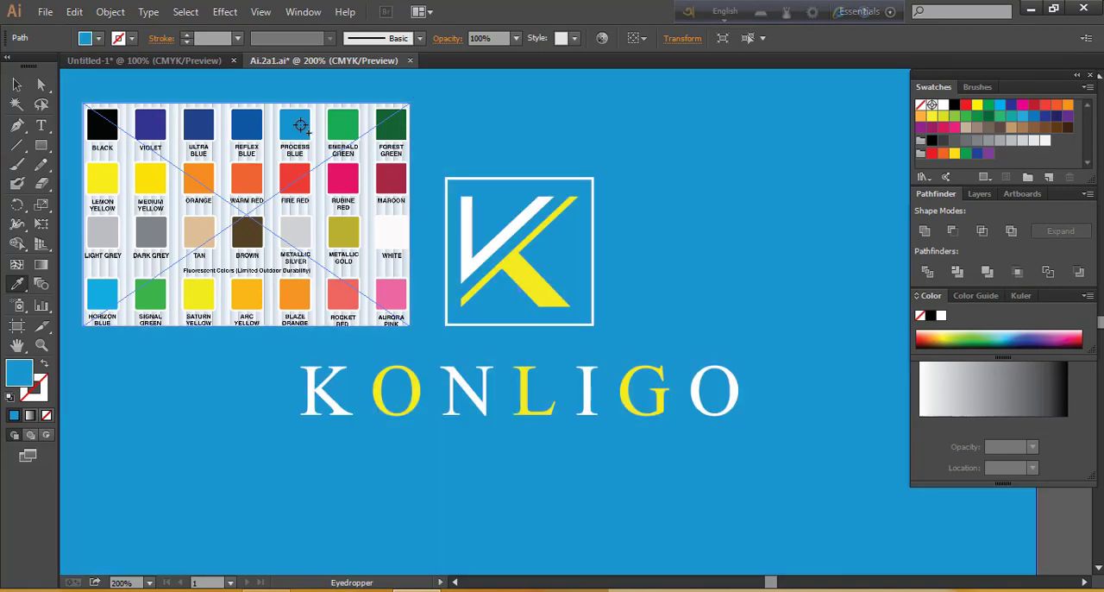